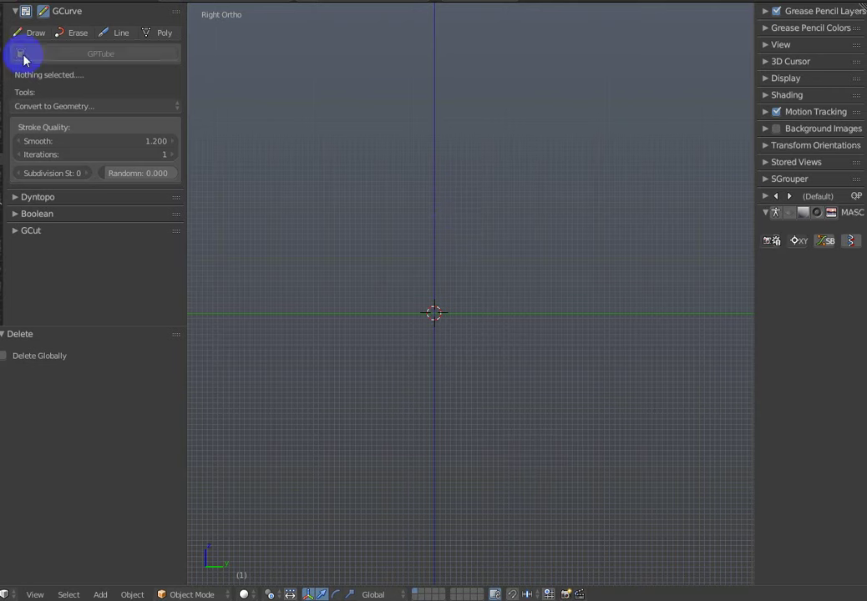
Change the GCurve stroke Smooth value from 1.200 to 1.000, leaving Iterations at 1.
left_click(91, 140)
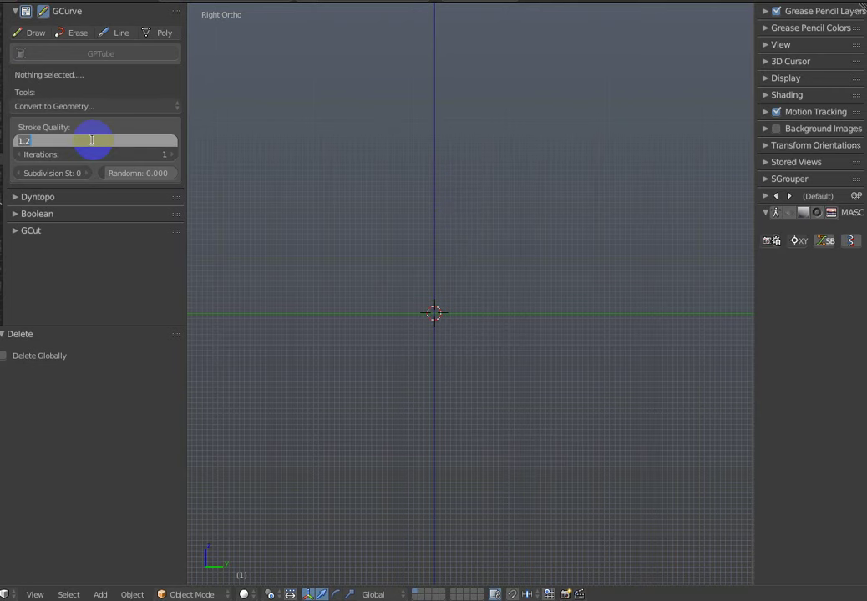
type("1.1")
key("Return")
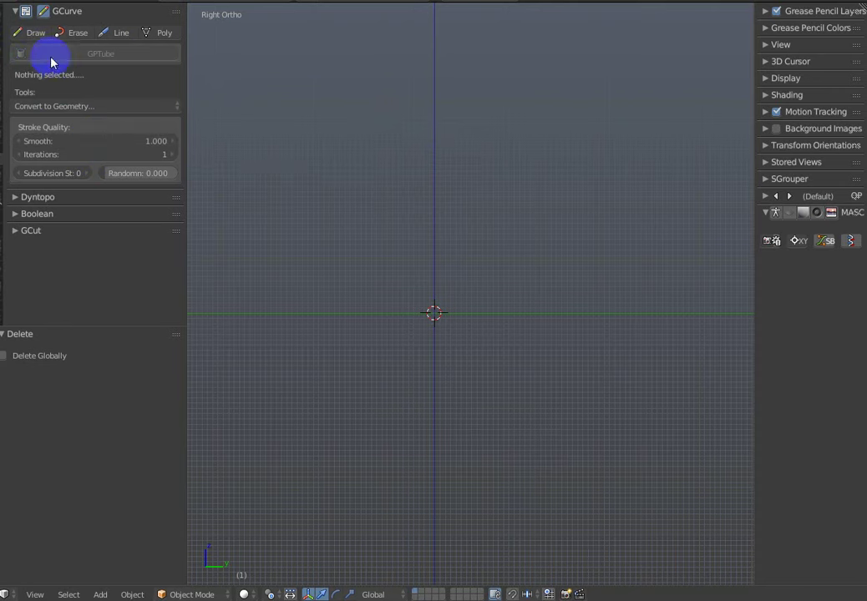
Freehand-draw the main looping scroll strokes to the right of the vertical axis.
left_click(31, 37)
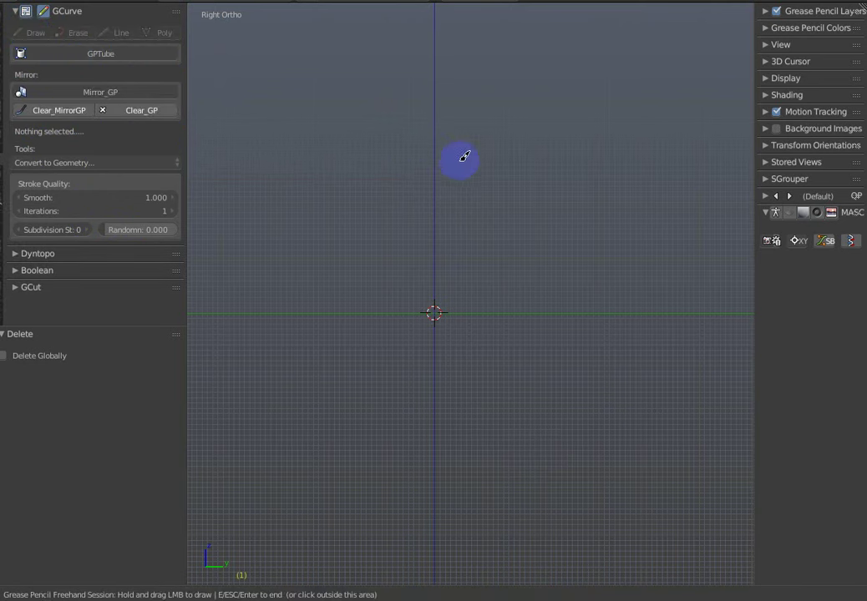
left_click_drag(415, 105, 453, 90)
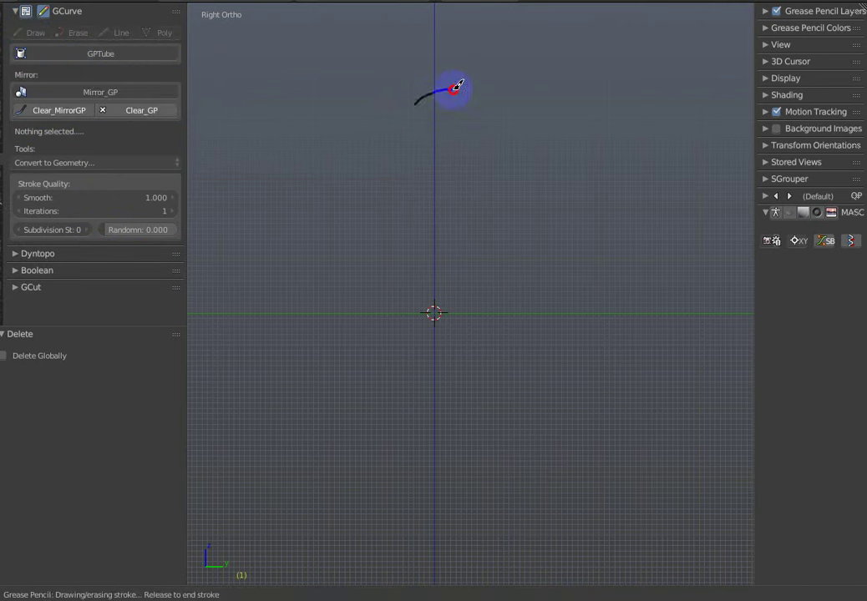
mouse_move(474, 123)
left_mouse_down()
mouse_move(457, 201)
mouse_move(505, 202)
mouse_move(486, 242)
mouse_move(452, 395)
left_mouse_up()
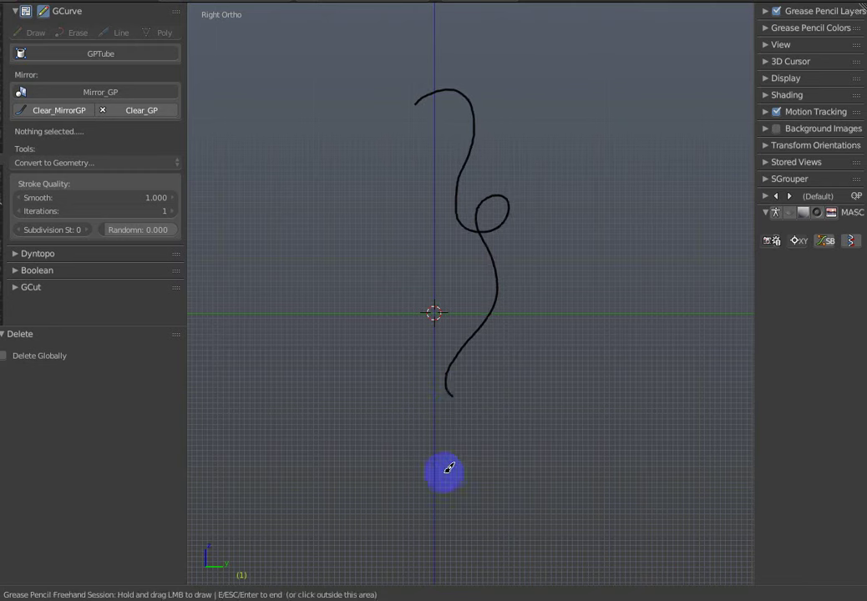
mouse_move(437, 474)
left_mouse_down()
mouse_move(456, 464)
mouse_move(486, 395)
mouse_move(458, 340)
mouse_move(452, 275)
mouse_move(465, 291)
left_mouse_up()
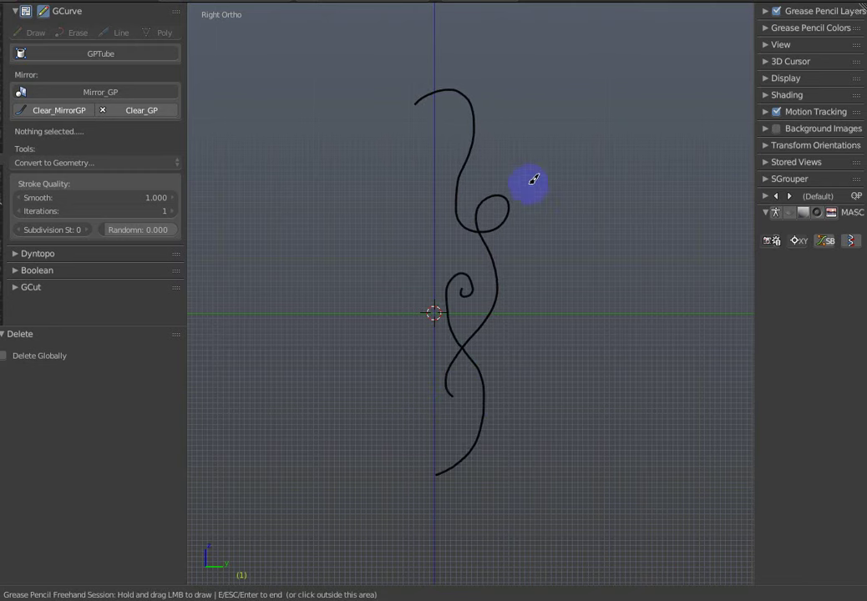
left_click_drag(459, 115, 536, 227)
mouse_move(519, 288)
left_mouse_down()
mouse_move(524, 311)
mouse_move(495, 373)
mouse_move(521, 383)
mouse_move(507, 364)
mouse_move(511, 376)
left_mouse_up()
Add small curls and a bottom spiral, then mirror the strokes across the vertical axis.
left_click_drag(452, 245, 432, 201)
left_click_drag(454, 242, 434, 283)
left_click_drag(430, 107, 451, 152)
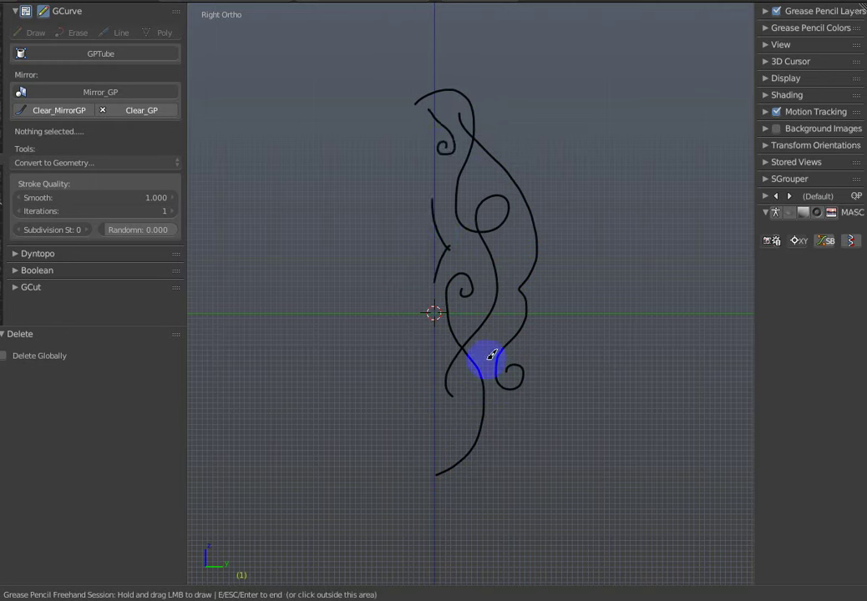
mouse_move(466, 380)
left_mouse_down()
mouse_move(473, 399)
mouse_move(454, 440)
mouse_move(451, 411)
mouse_move(456, 416)
left_mouse_up()
key("Escape")
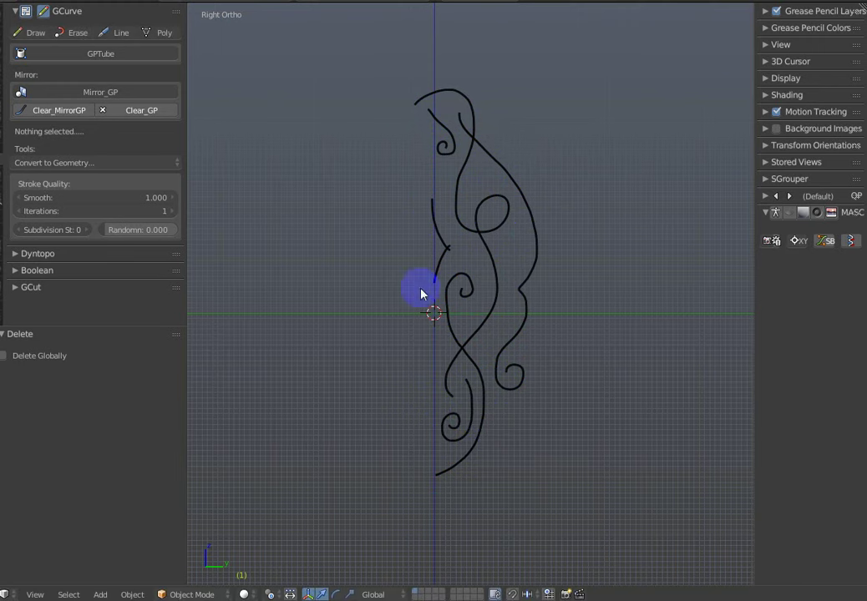
left_click(101, 94)
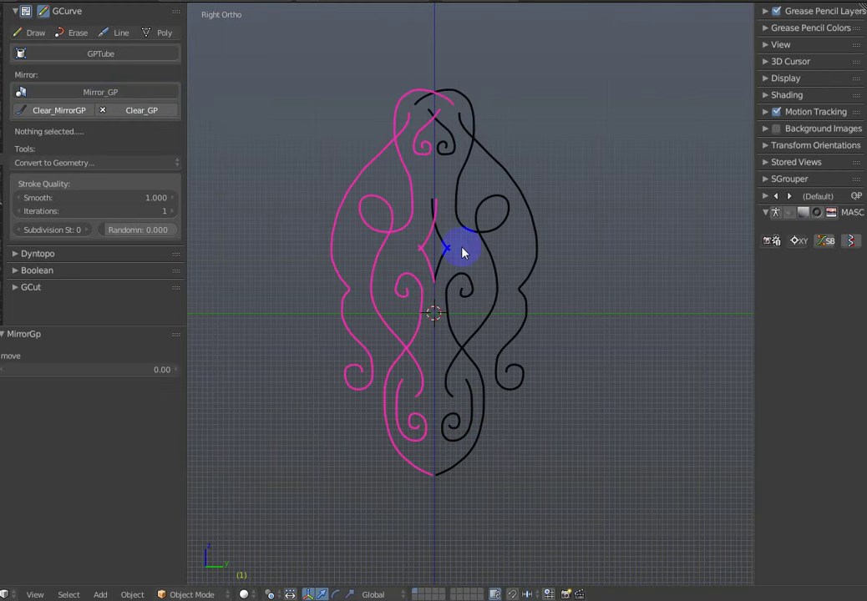
Convert the pencil strokes to a GPTube with diameter 0.20.
left_click(122, 57)
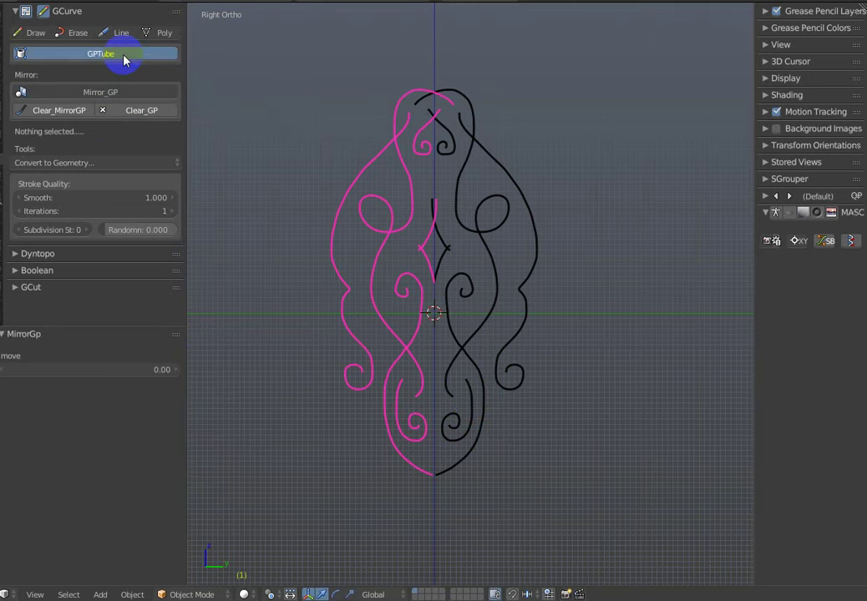
key("F6")
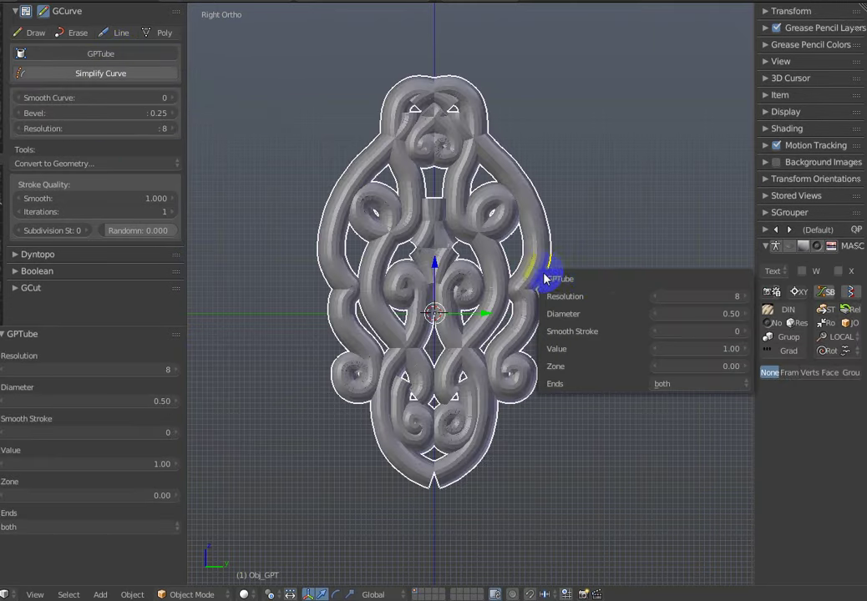
left_click_drag(615, 269, 605, 166)
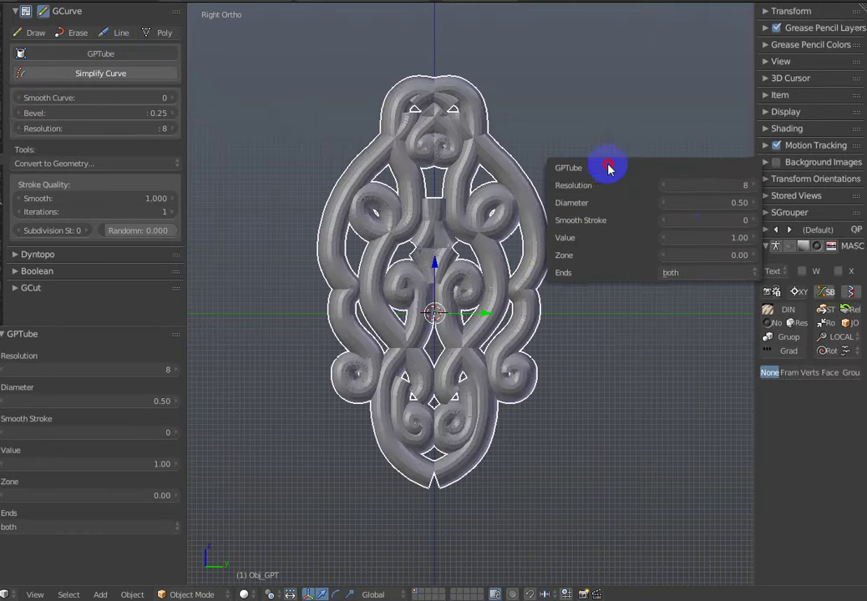
left_click(698, 203)
type("2")
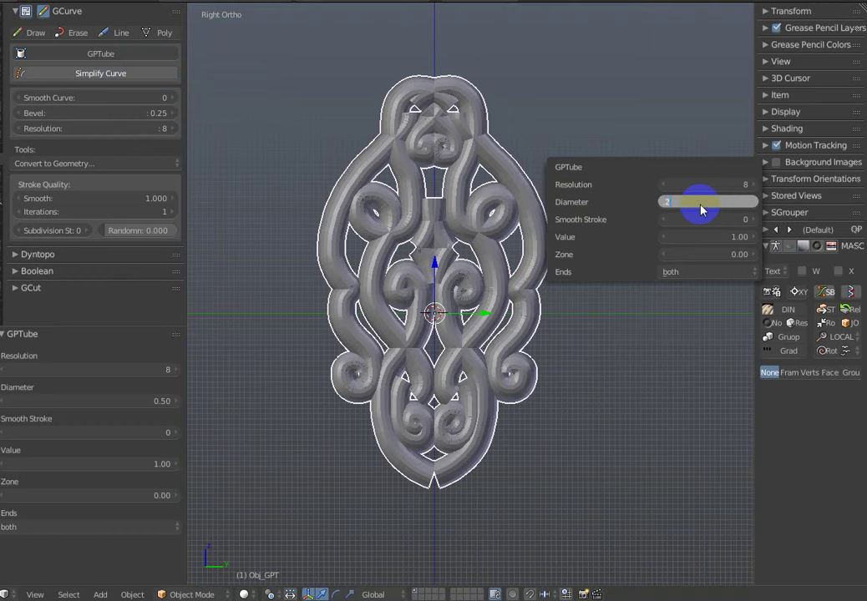
key("Return")
Set the tube resolution to 5 and its Value to 0.20.
mouse_move(668, 167)
left_mouse_down()
mouse_move(649, 78)
mouse_move(663, 88)
mouse_move(735, 90)
left_mouse_up()
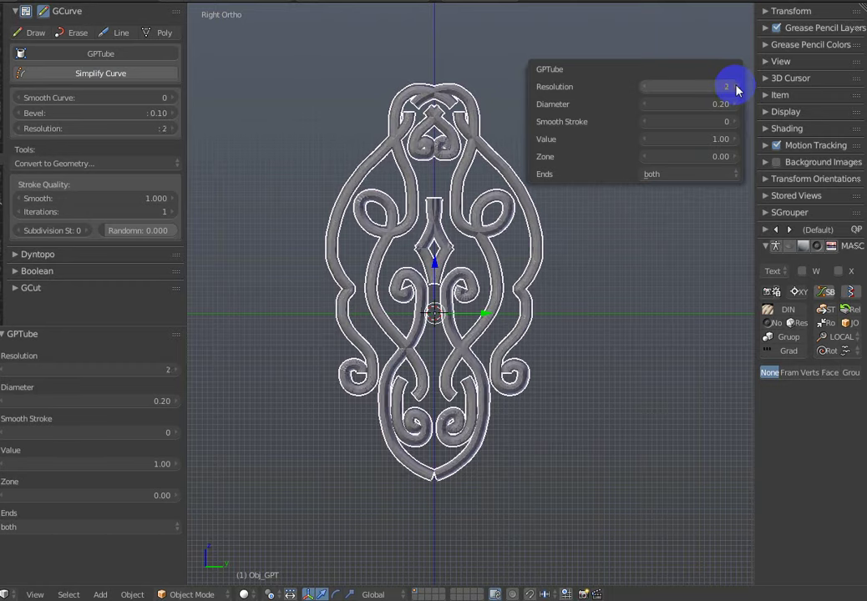
left_click(645, 87)
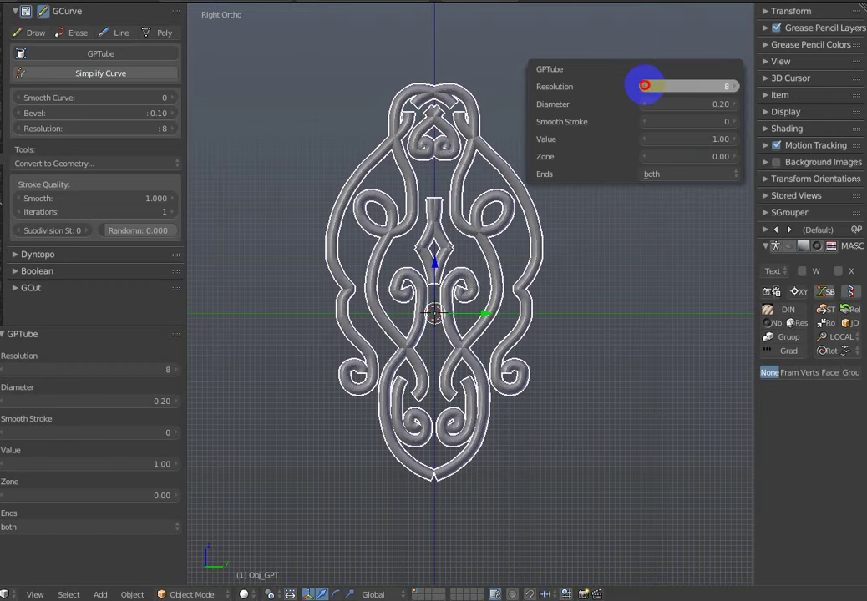
type("7")
key("Return")
left_click(644, 87)
left_click(643, 87)
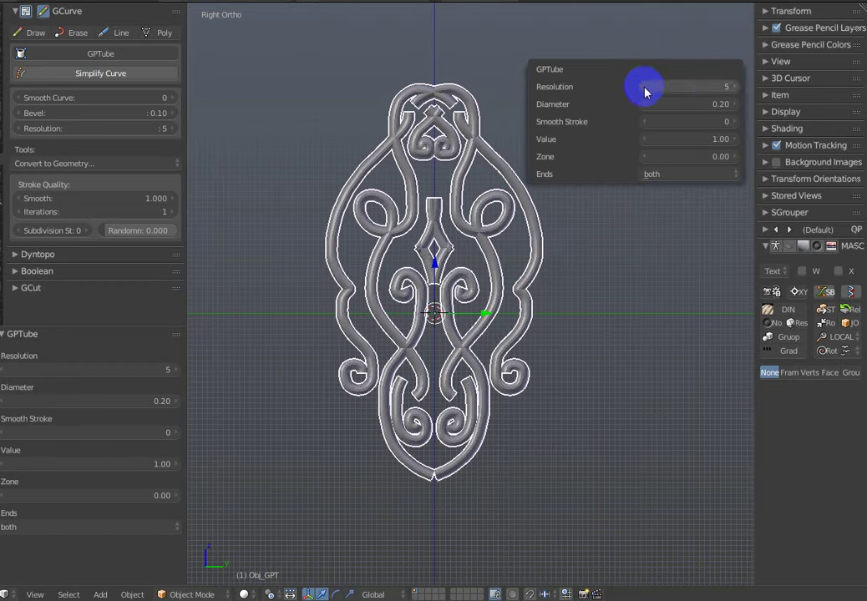
left_click(683, 142)
type("2")
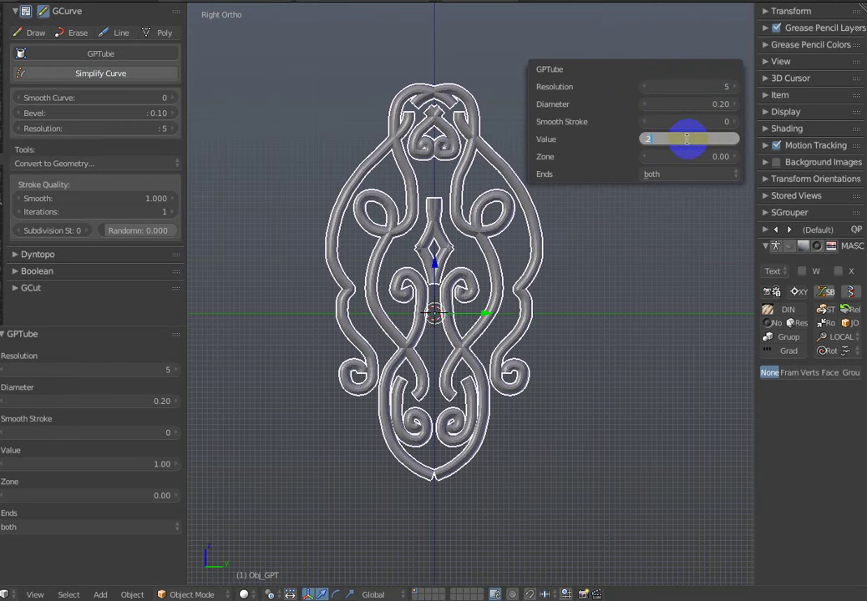
key("Return")
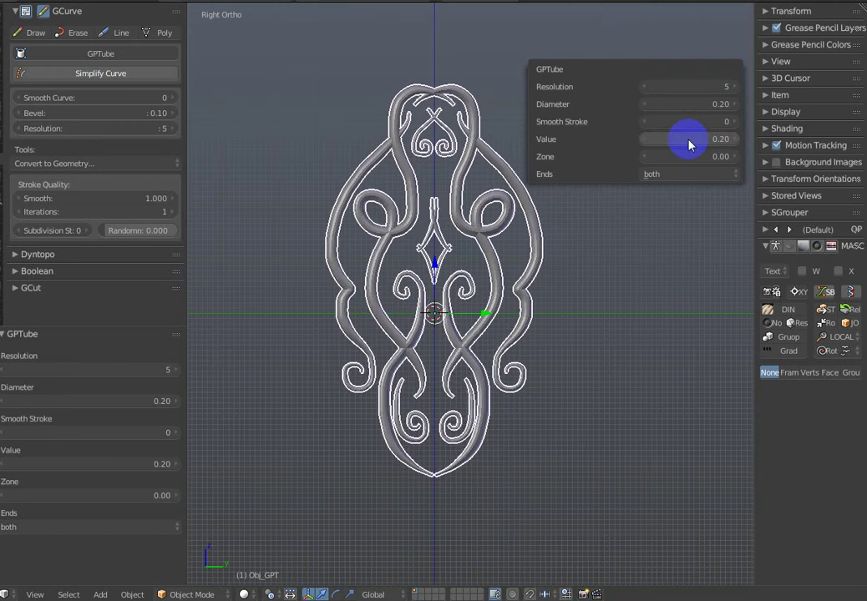
Try the tube effect on the Last and First ends, then return to both ends.
left_click(682, 179)
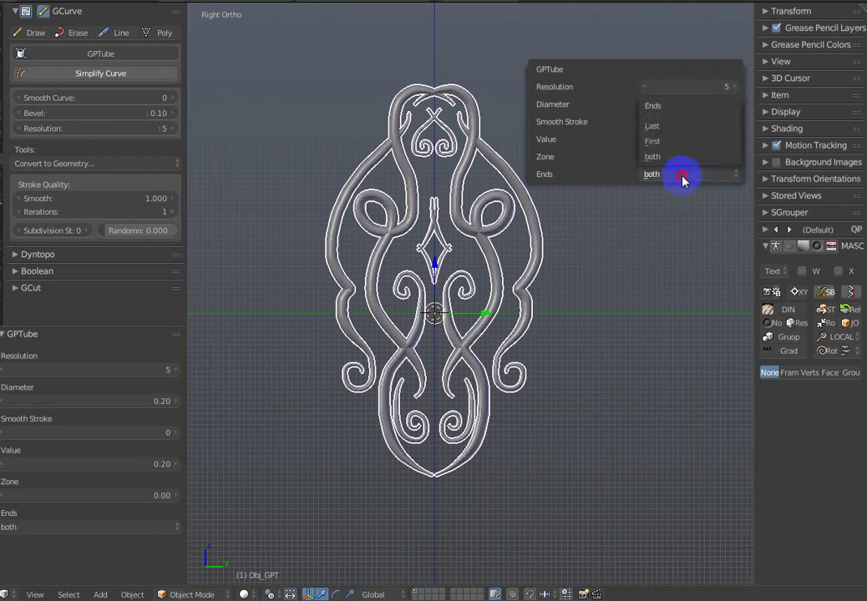
left_click(681, 132)
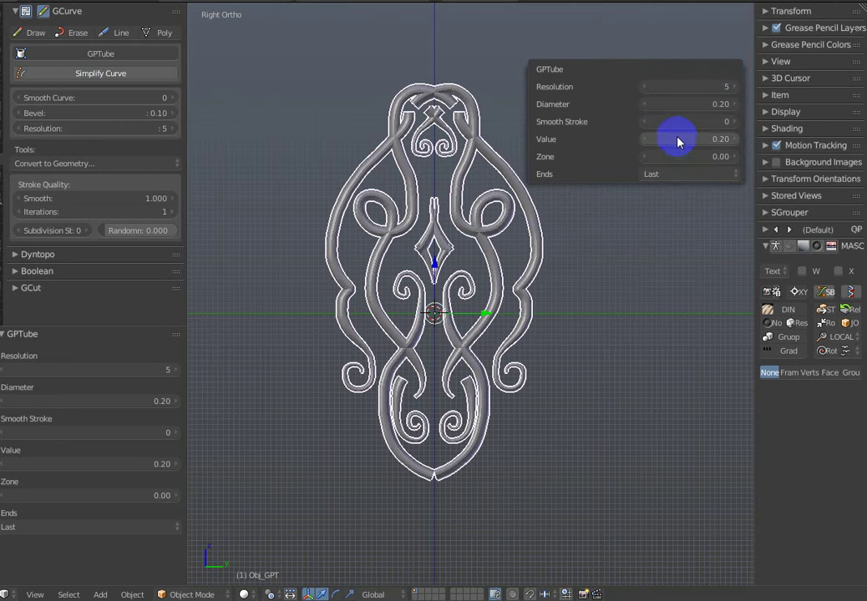
left_click(668, 176)
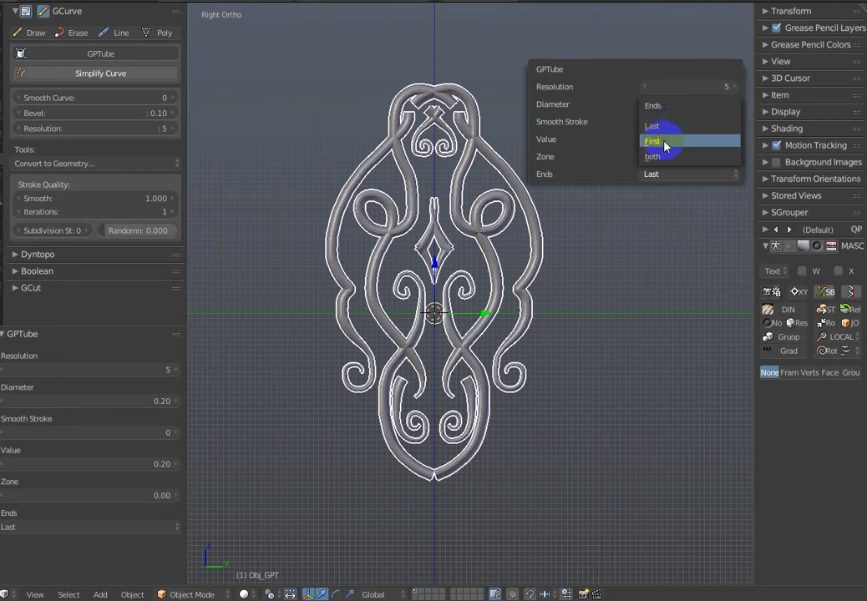
left_click(665, 144)
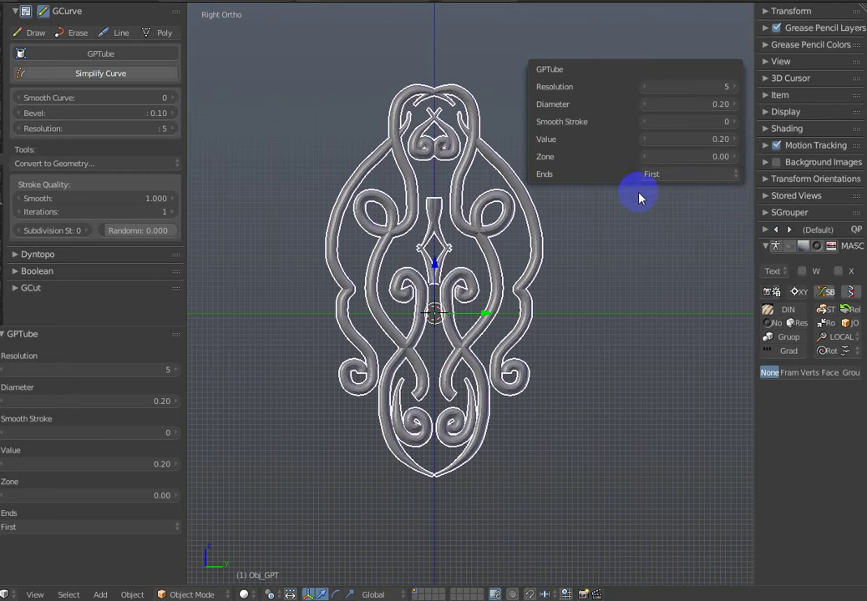
left_click(660, 174)
left_click(660, 157)
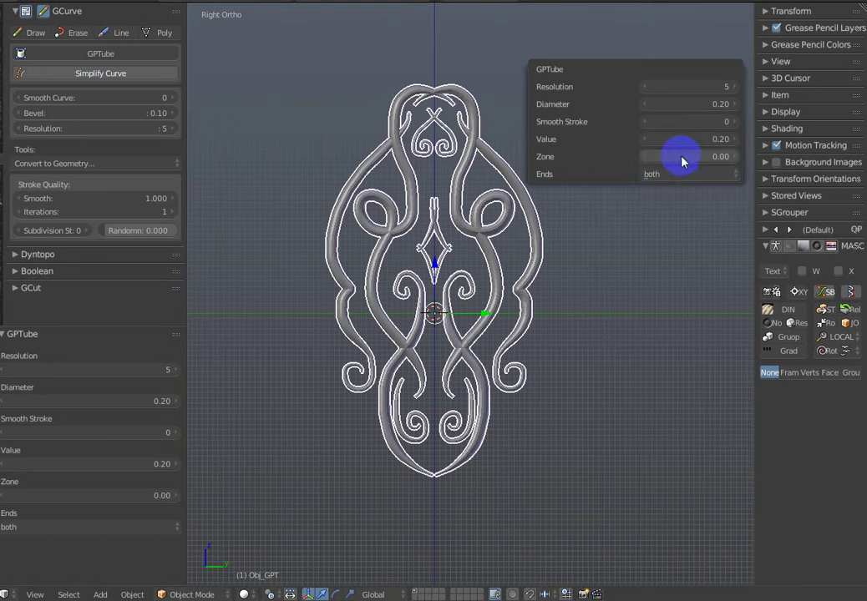
Set the tube Zone to 0.48 and raise Smooth Stroke to 41.
left_click(680, 156)
type("2")
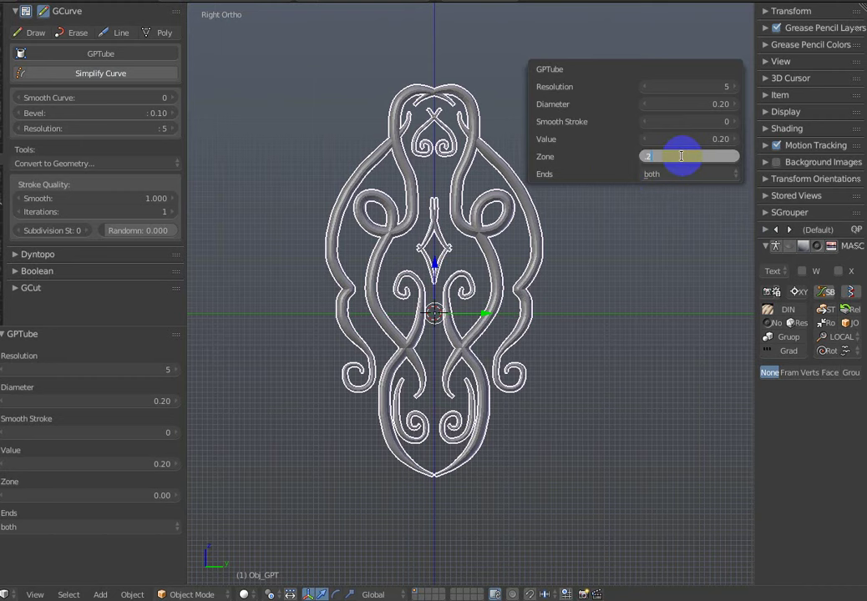
key("Return")
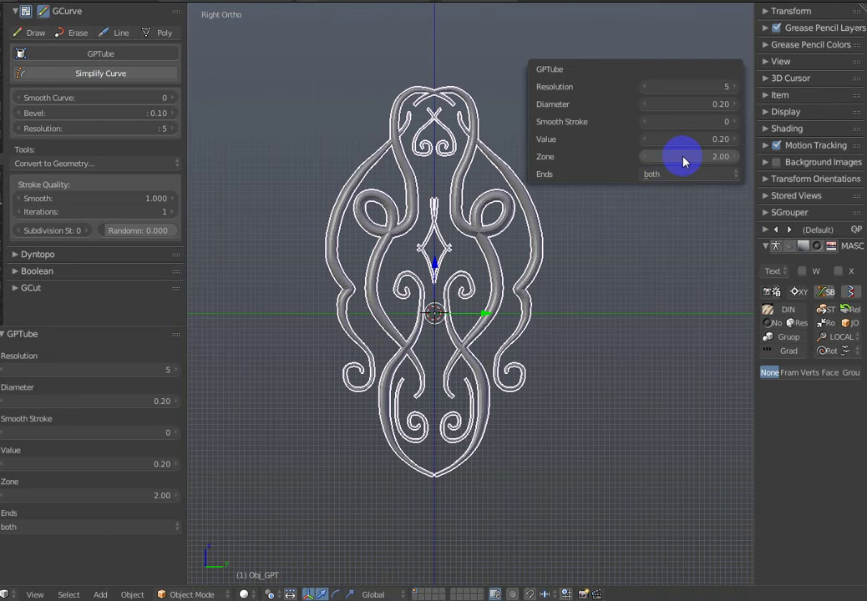
left_click(682, 157)
type("1")
key("Return")
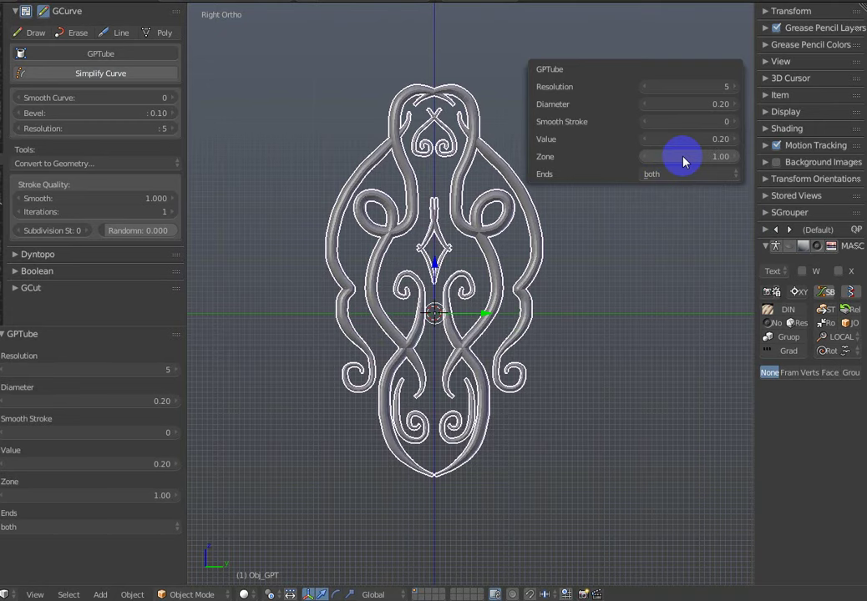
left_click(681, 157)
type("0")
mouse_move(683, 157)
left_mouse_down()
mouse_move(710, 156)
mouse_move(679, 165)
left_mouse_up()
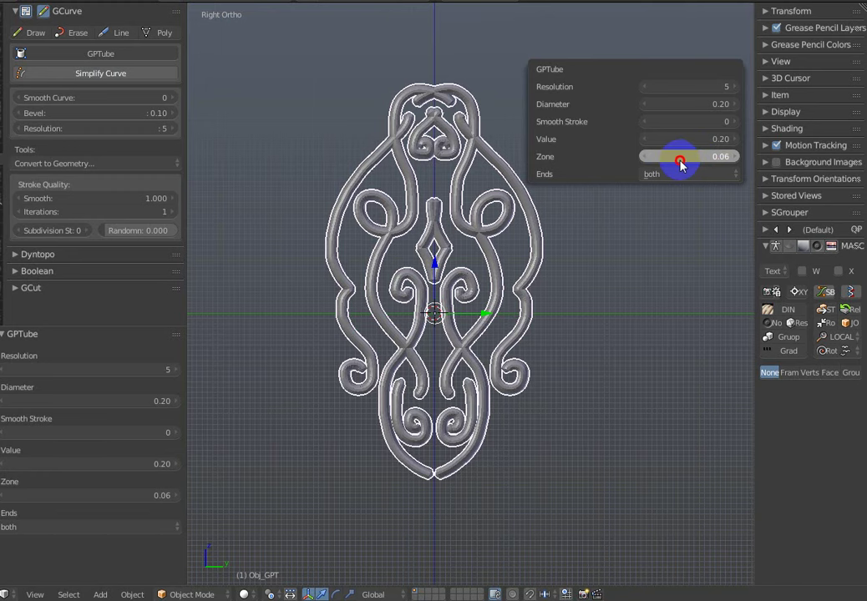
left_click_drag(679, 163, 688, 165)
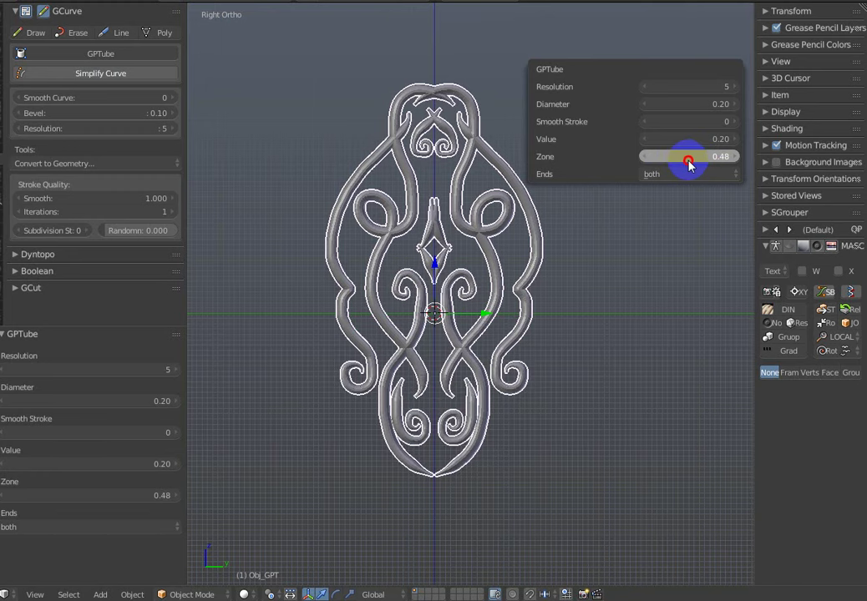
mouse_move(639, 122)
left_mouse_down()
mouse_move(692, 125)
mouse_move(658, 128)
left_mouse_up()
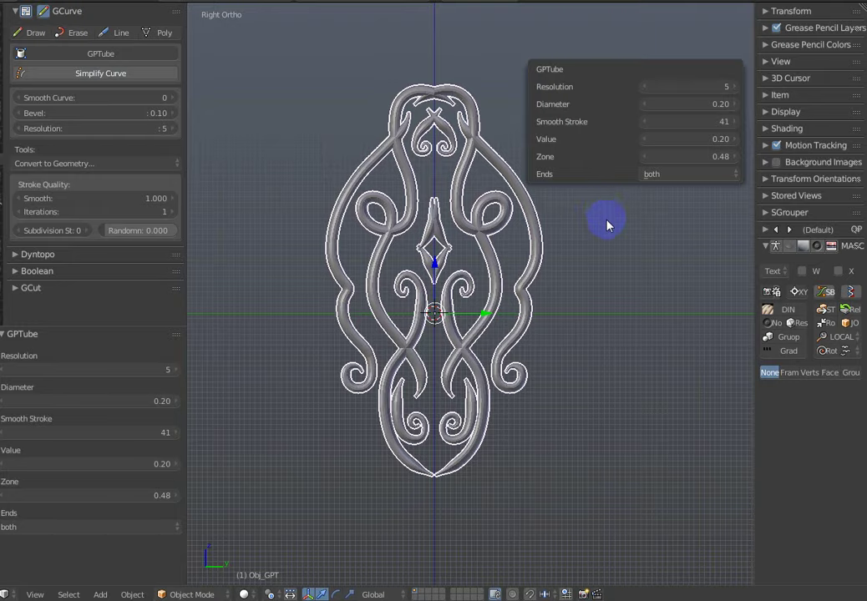
Set the GCurve Bevel to 0.09 and Resolution to 1, checking the curve in Edit Mode.
scroll(464, 265, "up", 1)
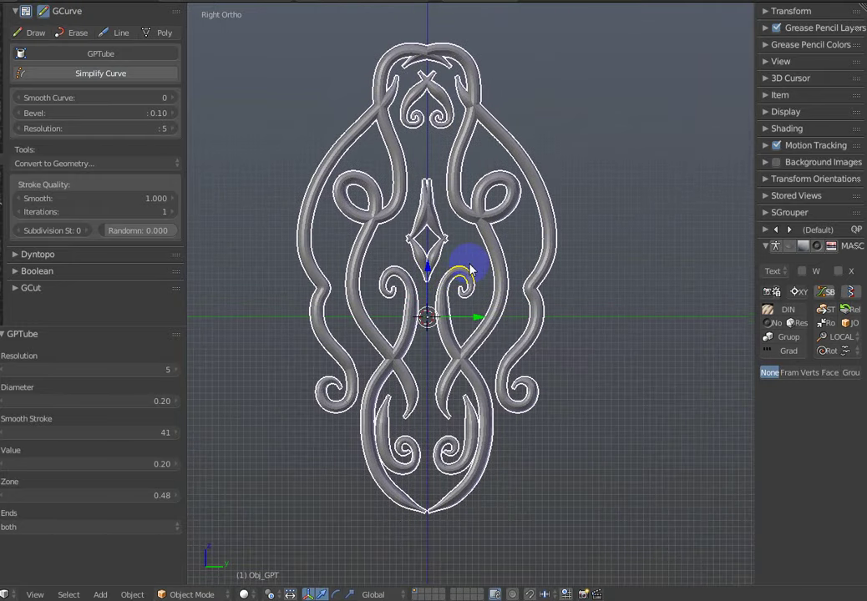
middle_click_drag(449, 224, 474, 243, "shift")
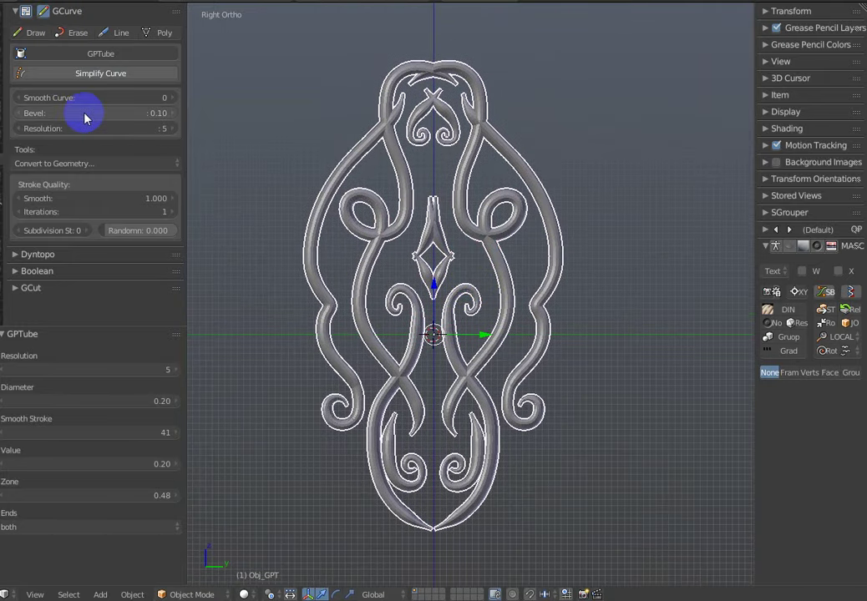
mouse_move(85, 113)
left_mouse_down()
mouse_move(68, 118)
mouse_move(112, 116)
left_mouse_up()
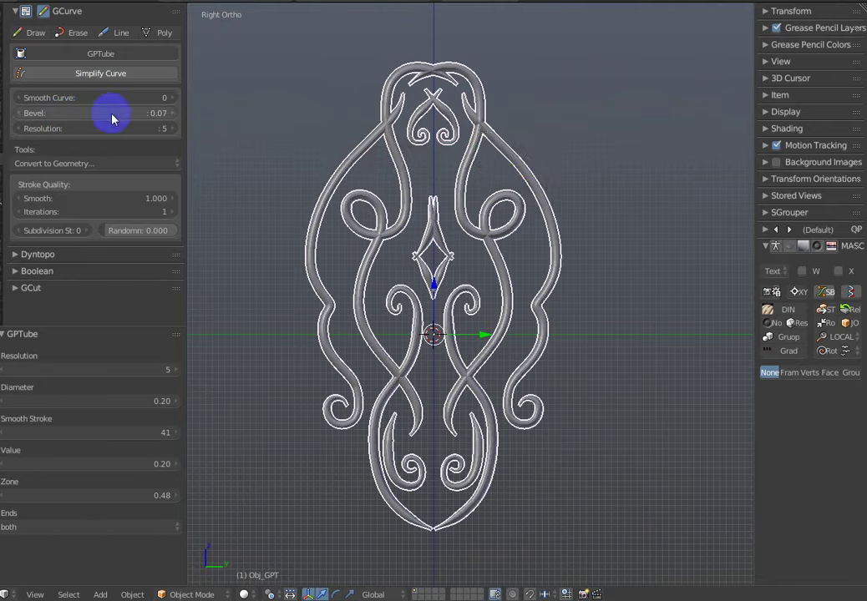
key("Tab")
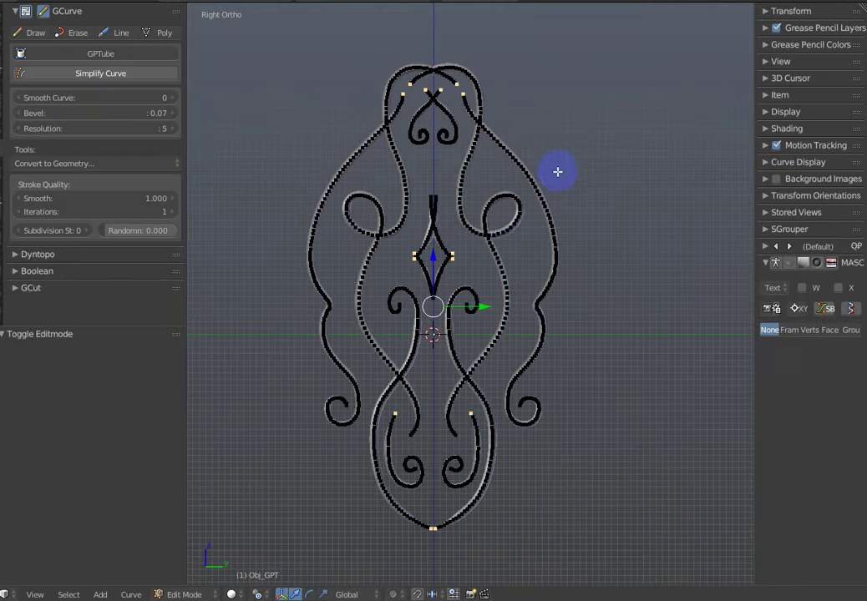
key("Tab")
mouse_move(83, 111)
left_mouse_down()
mouse_move(92, 112)
mouse_move(42, 121)
mouse_move(54, 127)
left_mouse_up()
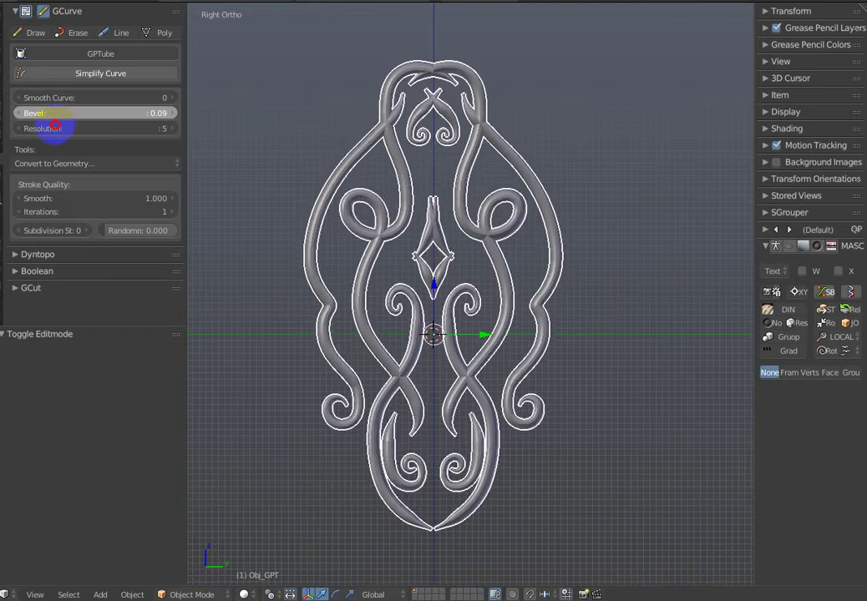
mouse_move(116, 132)
left_mouse_down()
mouse_move(106, 134)
mouse_move(133, 132)
mouse_move(116, 132)
left_mouse_up()
type("0")
Raise the GCurve Resolution and orbit to inspect the tube's profile.
scroll(409, 224, "up", 4)
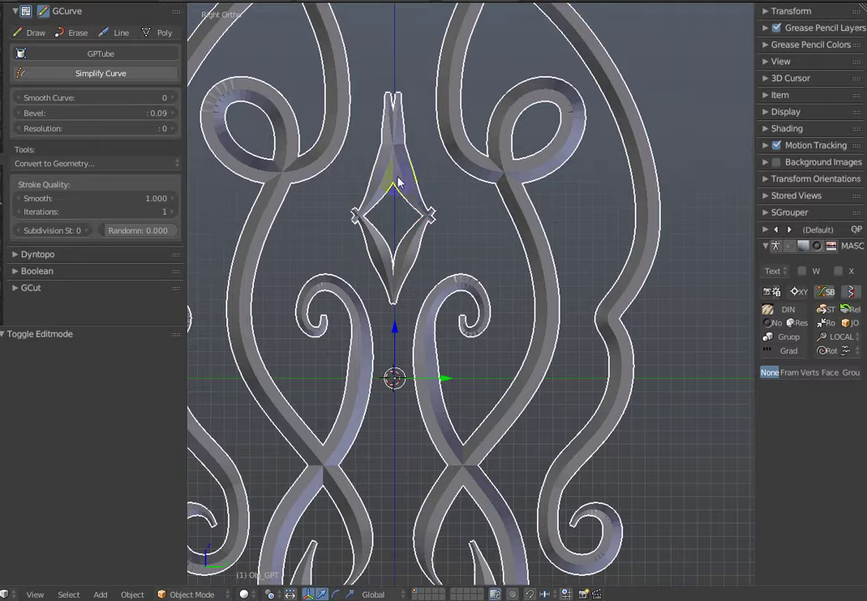
scroll(399, 182, "down", 2)
scroll(519, 246, "up", 2)
left_click_drag(108, 129, 117, 129)
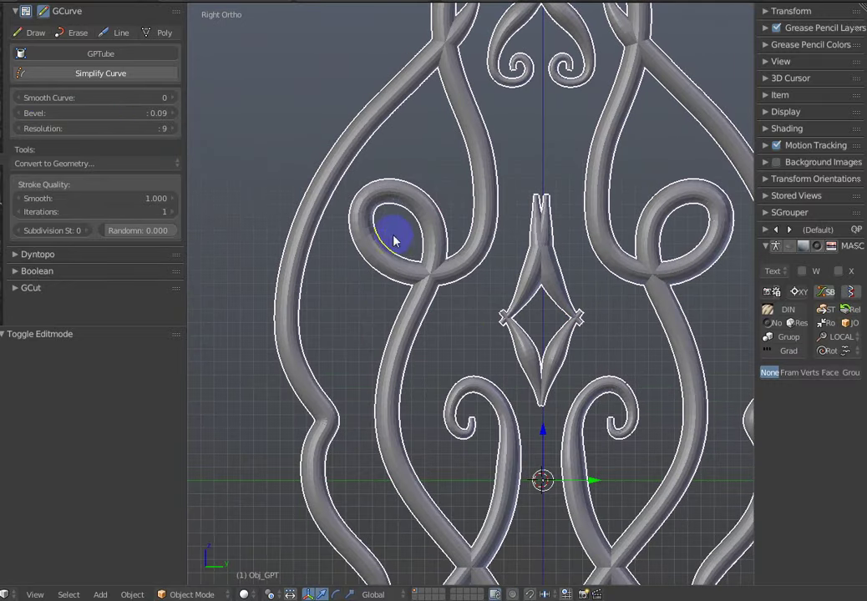
middle_click_drag(394, 242, 395, 168)
Compare Resolution 1 and 0 from the side view, then settle on Resolution 3.
left_click_drag(116, 127, 103, 127)
mouse_move(344, 207)
middle_mouse_down()
mouse_move(464, 258)
mouse_move(507, 305)
mouse_move(441, 338)
mouse_move(417, 330)
middle_mouse_up()
left_click_drag(110, 128, 105, 128)
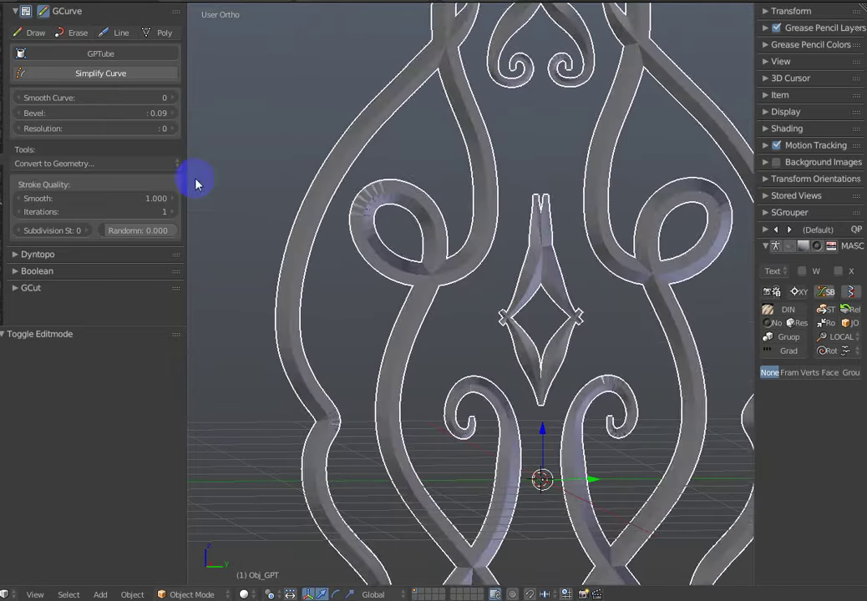
mouse_move(197, 184)
middle_mouse_down()
mouse_move(478, 270)
mouse_move(572, 280)
mouse_move(361, 252)
middle_mouse_up()
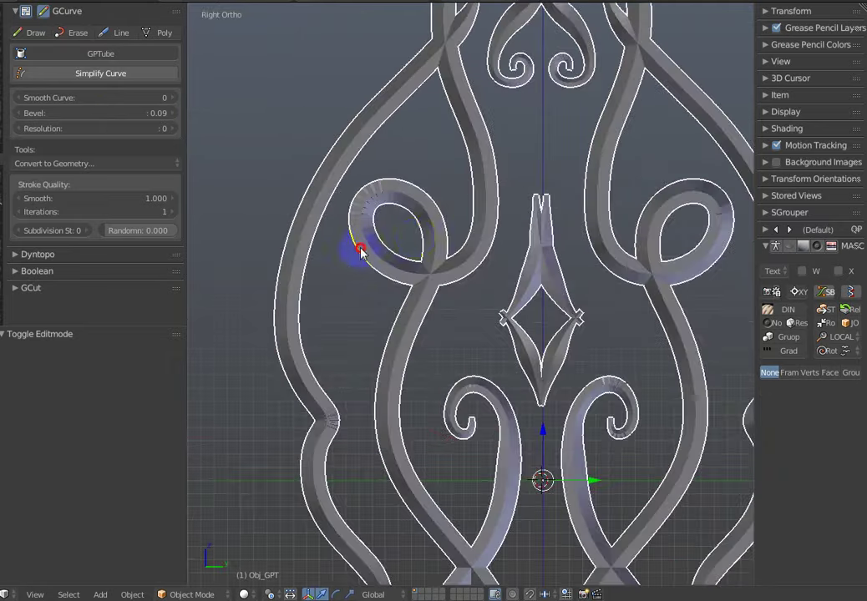
scroll(360, 252, "down", 4)
scroll(368, 242, "up", 1)
scroll(396, 193, "down", 1)
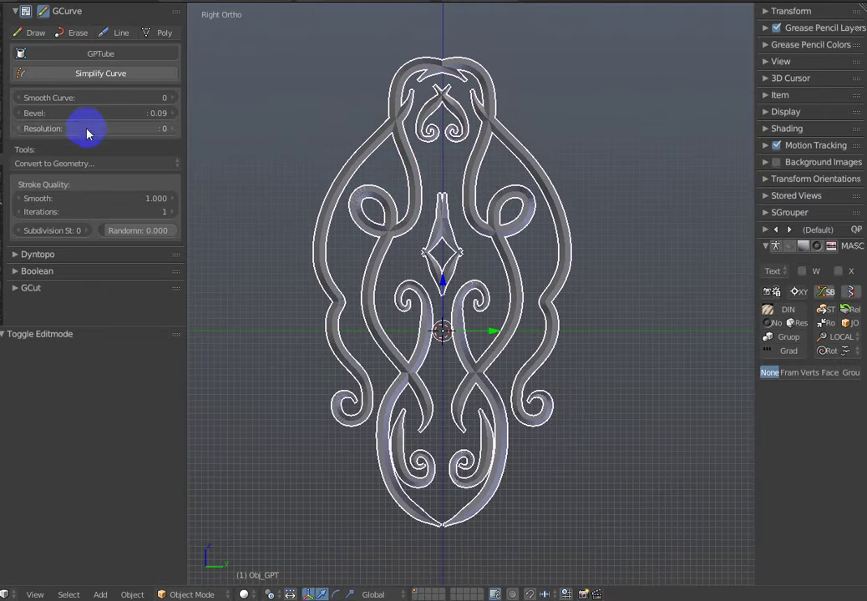
left_click_drag(91, 128, 104, 127)
Enter Edit Mode and zoom in on the loop right of the diamond.
mouse_move(410, 239)
middle_mouse_down()
mouse_move(488, 216)
mouse_move(490, 233)
middle_mouse_up()
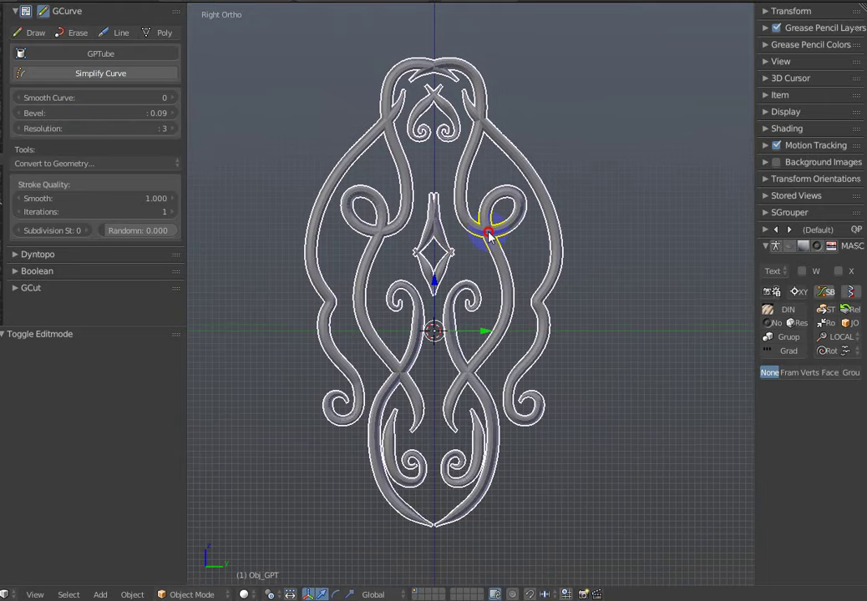
key("Tab")
scroll(467, 185, "up", 5)
middle_click_drag(430, 189, 551, 301, "shift")
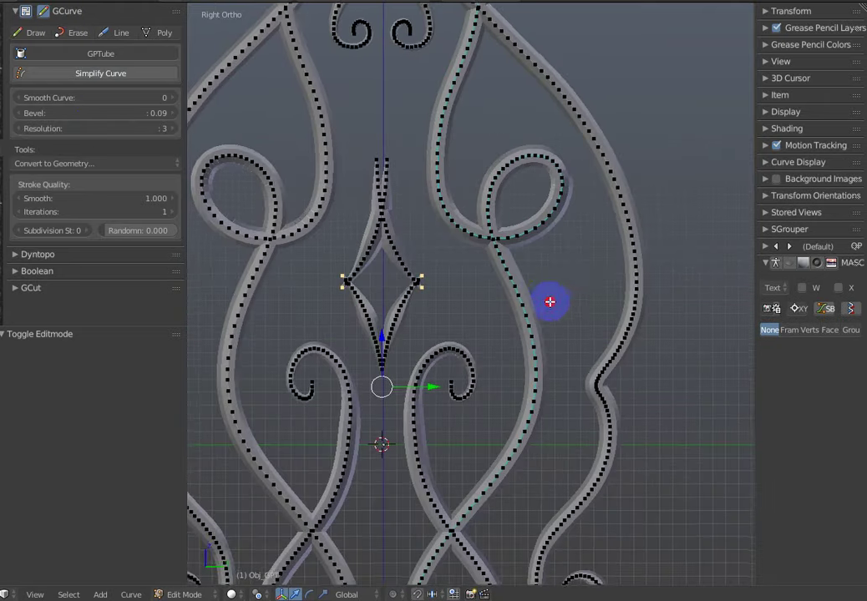
scroll(497, 248, "up", 1)
scroll(491, 248, "up", 1, "shift")
Lasso-select the upper loop's points and apply Smooth Curve to them.
right_click(495, 244)
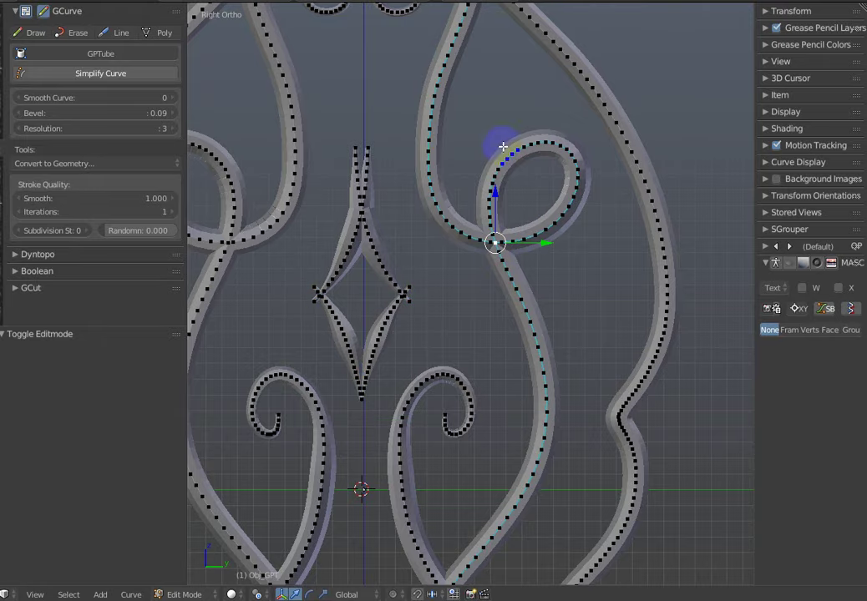
scroll(361, 235, "down", 2)
mouse_move(470, 190)
middle_mouse_down("shift")
mouse_move(446, 110)
mouse_move(422, 260)
mouse_move(438, 316)
middle_mouse_up("shift")
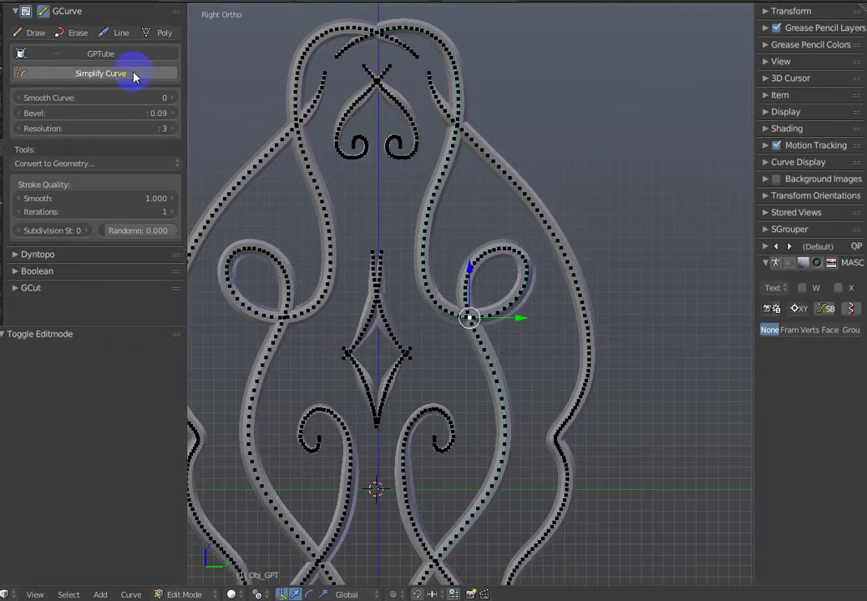
scroll(464, 128, "down", 2)
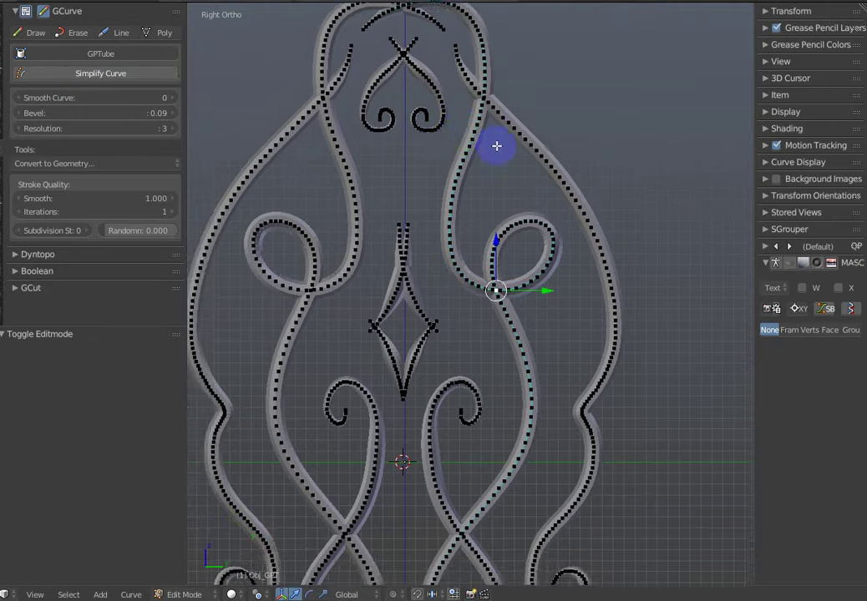
middle_click_drag(497, 146, 515, 166, "shift")
scroll(516, 166, "up", 2)
scroll(520, 194, "up", 2)
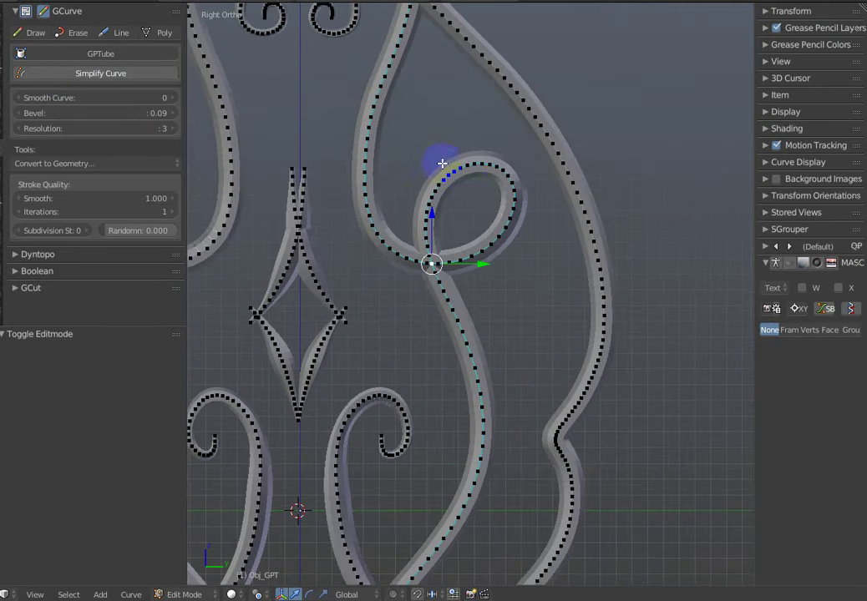
right_click(441, 165)
mouse_move(441, 106)
left_mouse_down("ctrl")
mouse_move(549, 224)
mouse_move(499, 132)
left_mouse_up("ctrl")
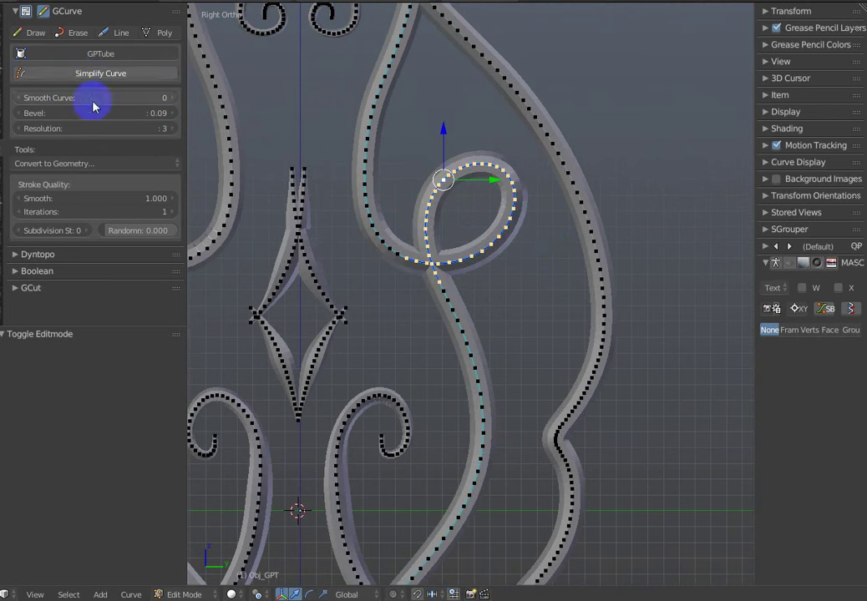
left_click_drag(87, 100, 218, 109)
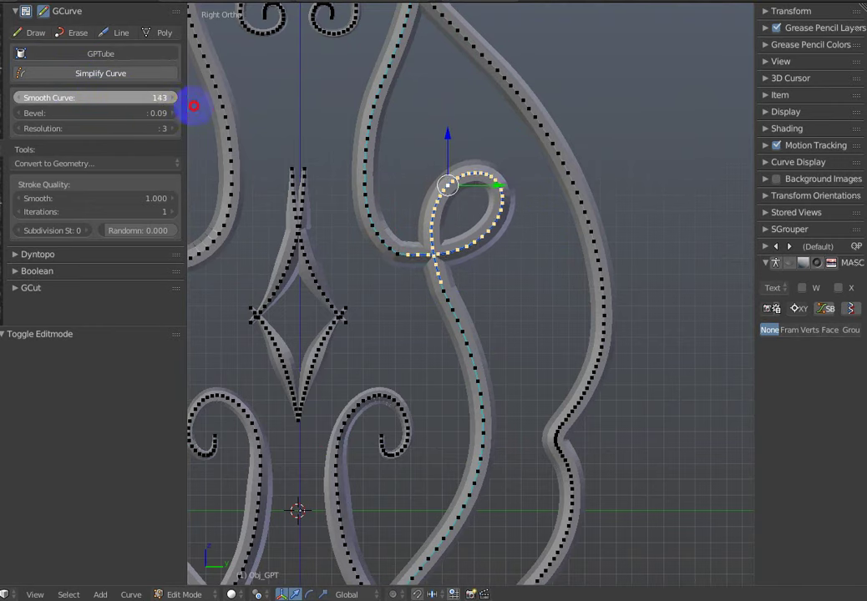
Select the curve segment entering the loop's base and smooth it with Smooth Curve.
middle_click_drag(421, 254, 447, 242, "shift")
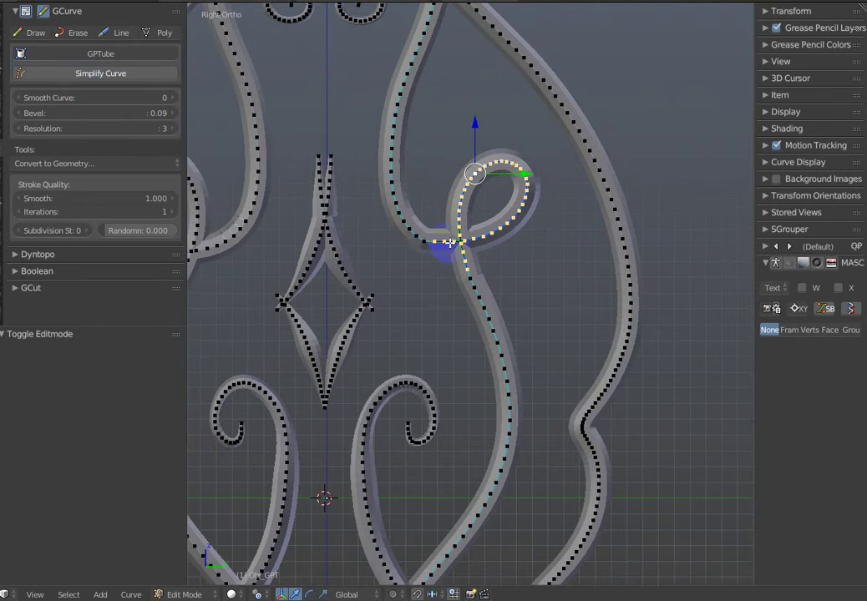
right_click(450, 242)
left_click_drag(374, 129, 343, 115, "ctrl")
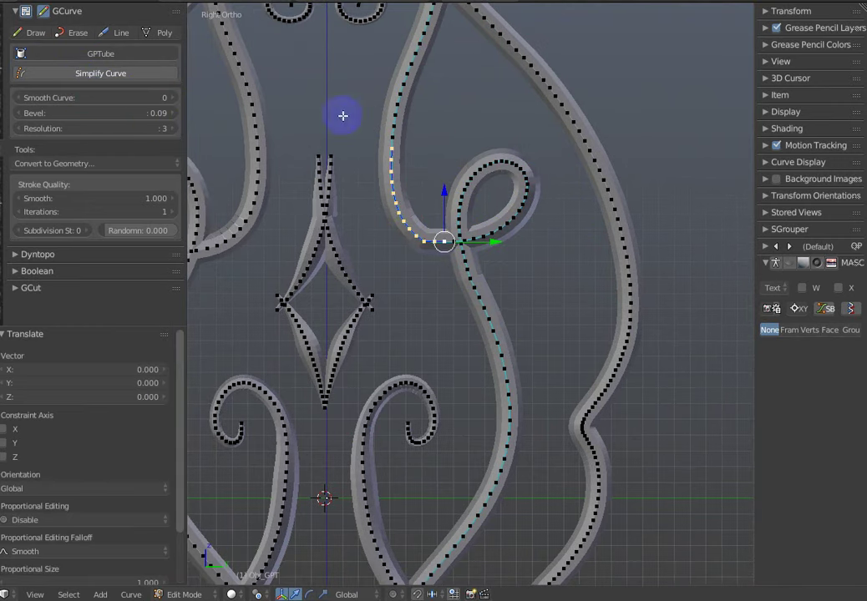
left_click(60, 99)
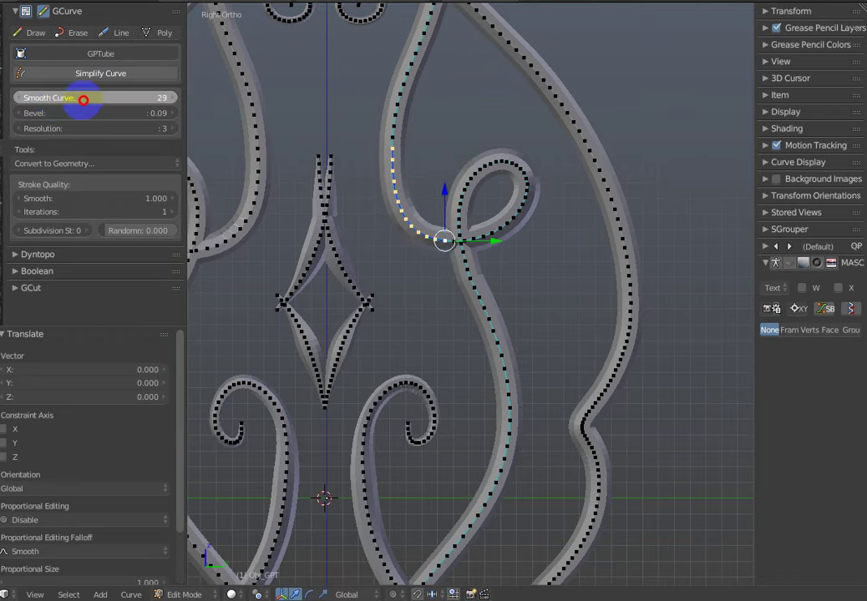
mouse_move(400, 310)
middle_mouse_down("shift")
mouse_move(350, 257)
mouse_move(392, 242)
middle_mouse_up("shift")
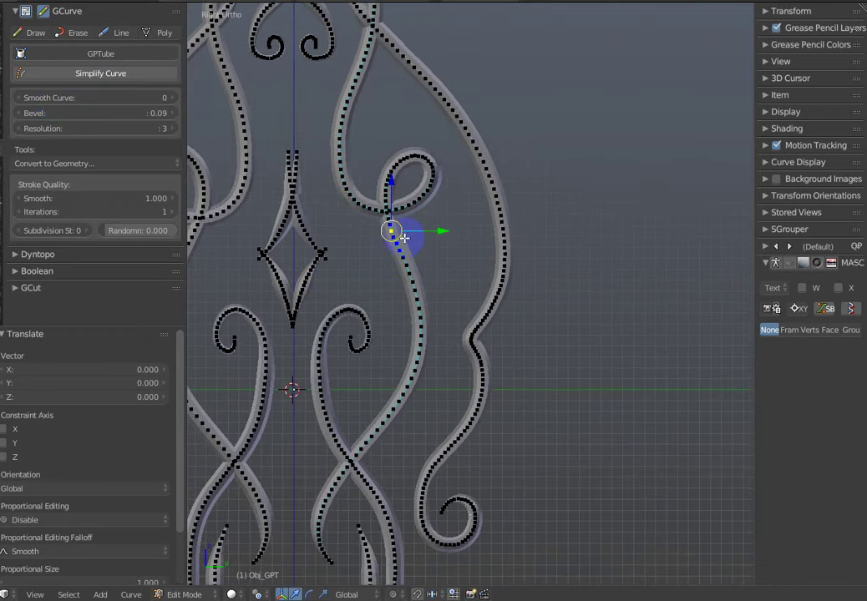
Grow the point selection to its neighbours and smooth the enlarged selection.
key("ctrl+KP_Add")
scroll(407, 238, "up", 2)
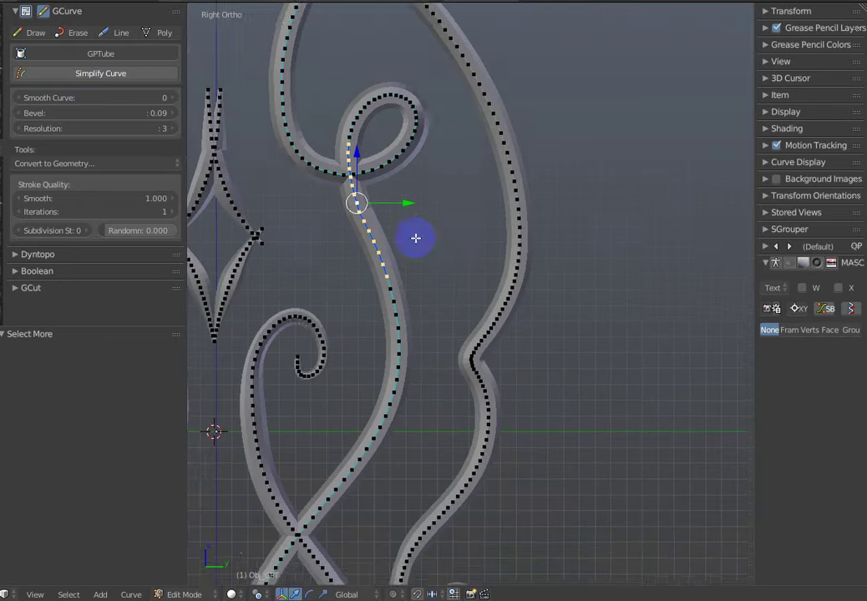
left_click(89, 98)
left_click_drag(100, 101, 151, 159)
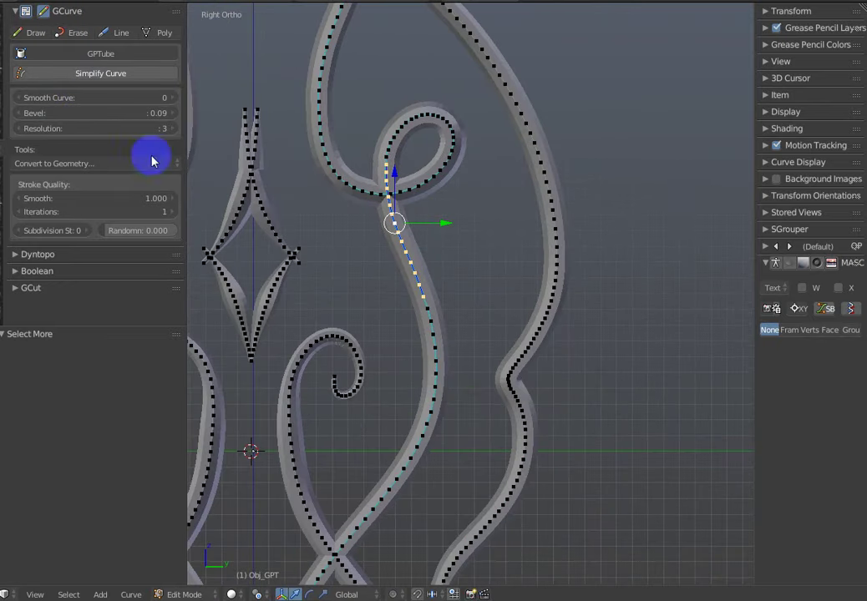
middle_click_drag(359, 238, 487, 165, "shift")
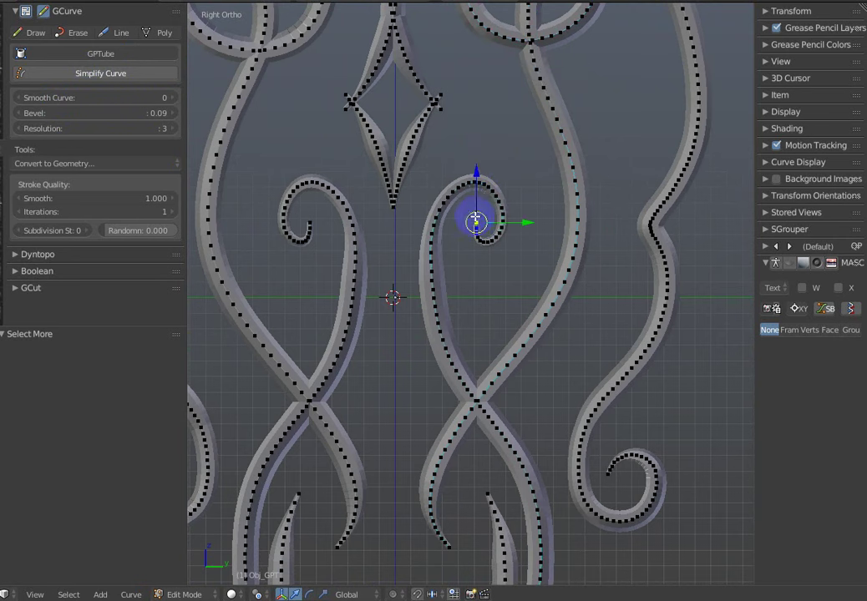
Select the small right spiral's points and smooth them with Smooth Curve.
left_click_drag(436, 164, 460, 273, "ctrl")
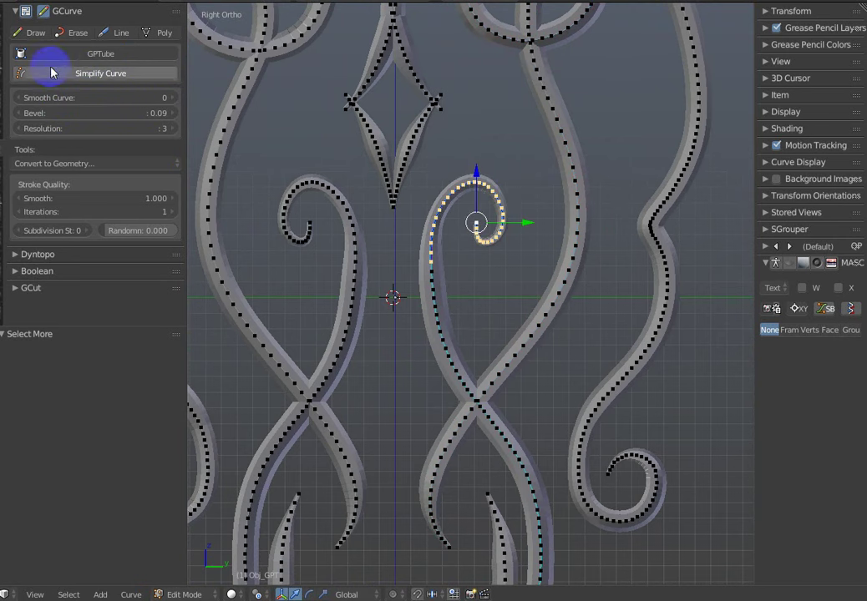
left_click(92, 97)
left_click_drag(96, 97, 105, 97)
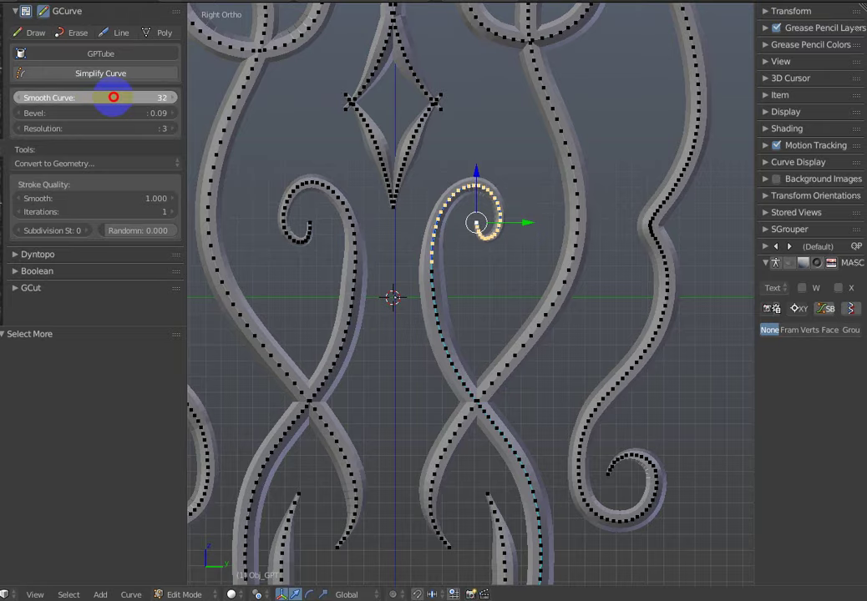
mouse_move(378, 261)
middle_mouse_down("shift")
mouse_move(502, 373)
mouse_move(421, 231)
middle_mouse_up("shift")
Select the upper-right strand's points and apply a moderate Smooth Curve to them.
scroll(408, 176, "down", 3)
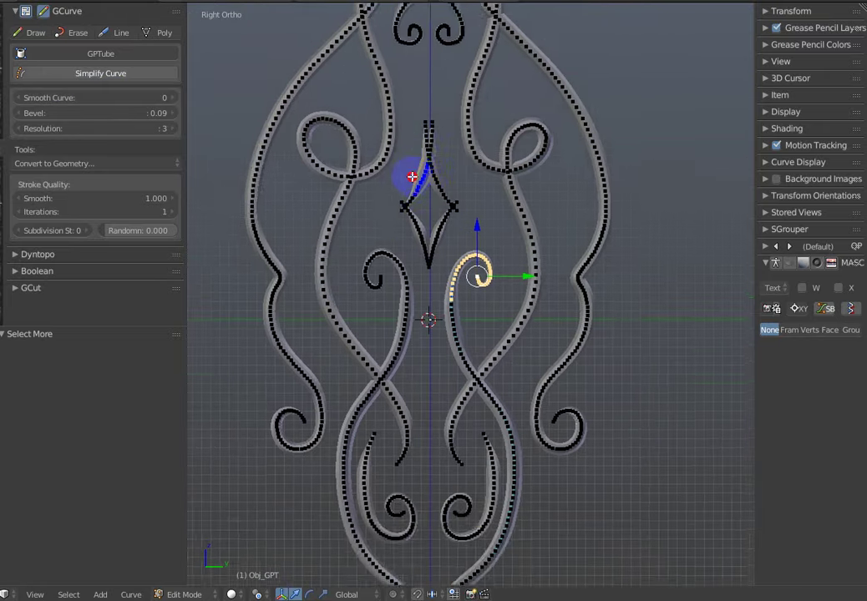
mouse_move(408, 177)
middle_mouse_down("shift")
mouse_move(400, 286)
mouse_move(383, 325)
middle_mouse_up("shift")
scroll(384, 332, "up", 1)
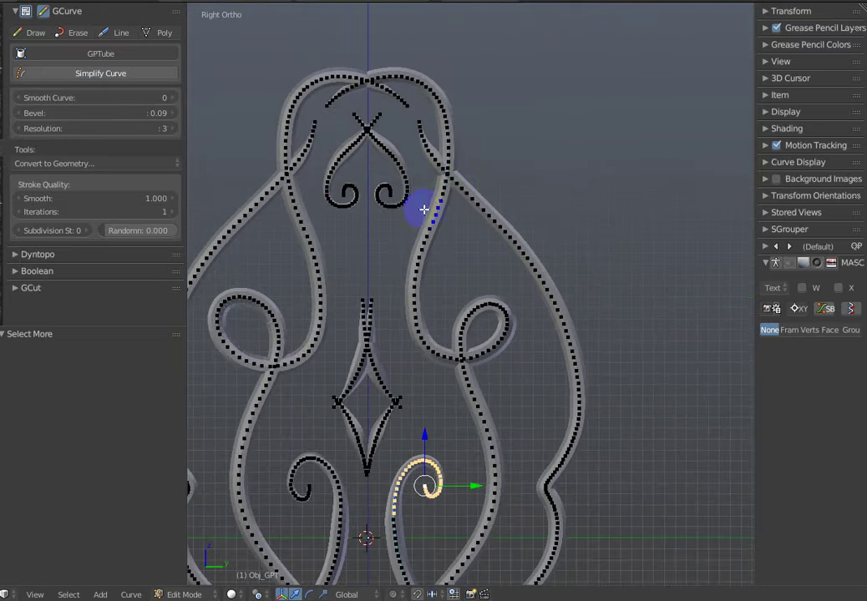
left_click(445, 190)
left_click_drag(445, 190, 451, 198, "ctrl")
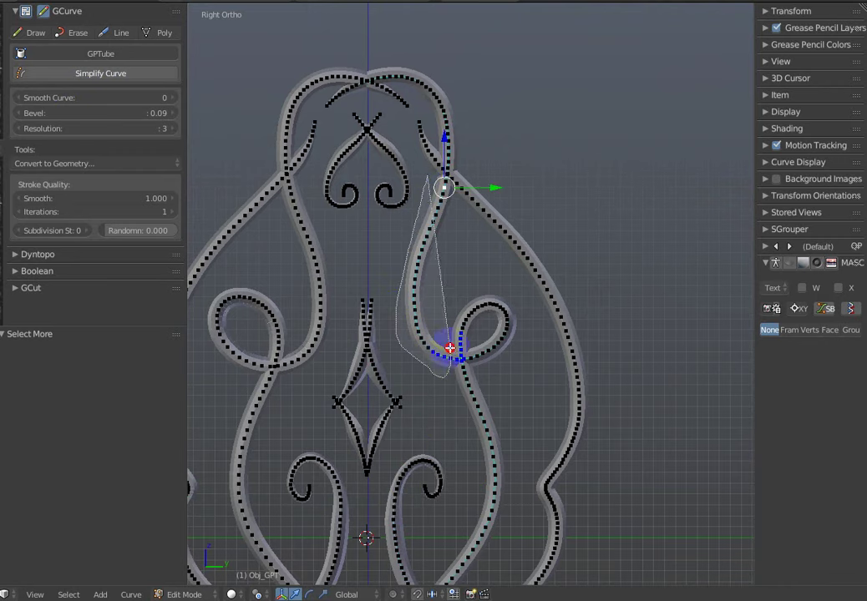
scroll(469, 214, "down", 2, "shift")
scroll(342, 188, "down", 1, "shift")
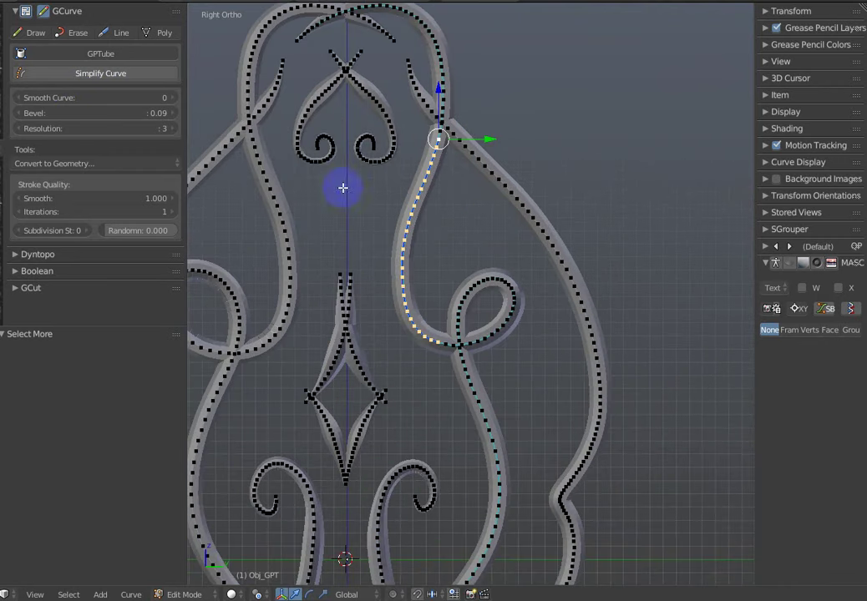
left_click_drag(101, 97, 106, 92)
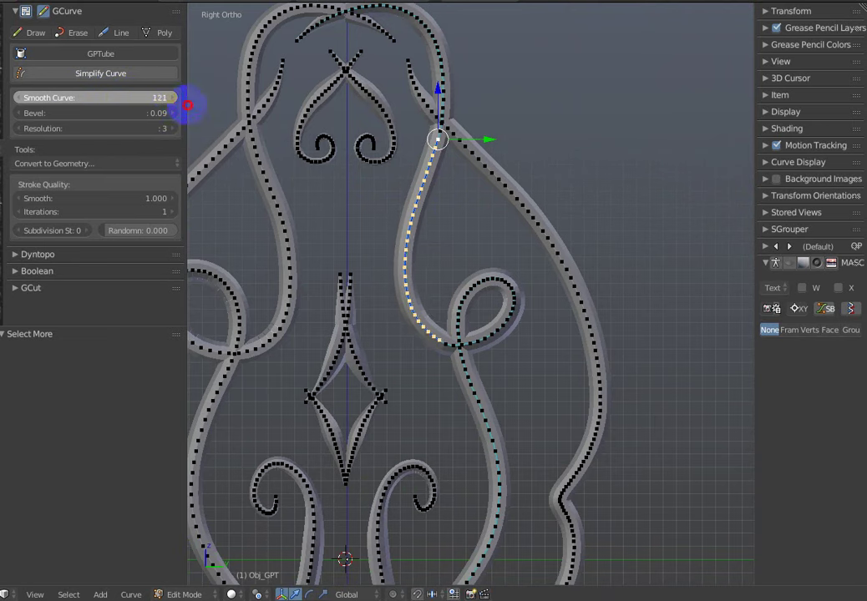
left_click_drag(325, 112, 58, 100)
Leave Edit Mode to view the ornament as smooth, symmetric beveled tubes.
scroll(483, 354, "down", 2)
scroll(453, 251, "down", 1, "shift")
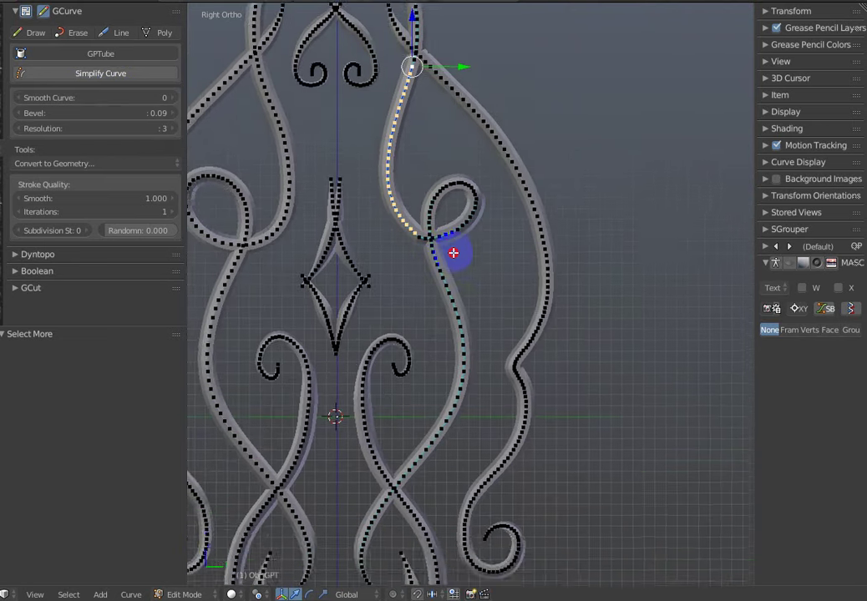
scroll(499, 356, "up", 1, "shift")
scroll(530, 313, "up", 1)
scroll(526, 326, "up", 1, "shift")
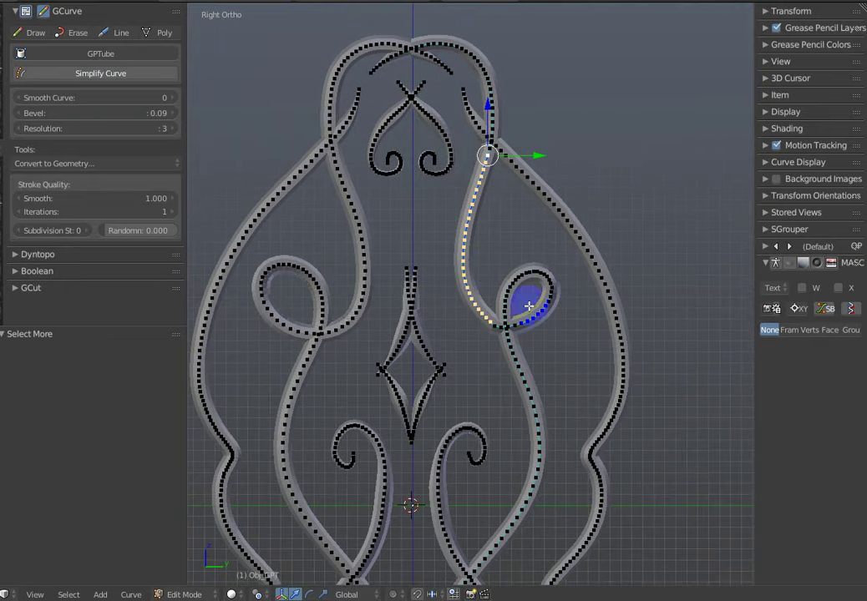
key("Tab")
scroll(339, 212, "up", 1, "shift")
left_click(57, 77)
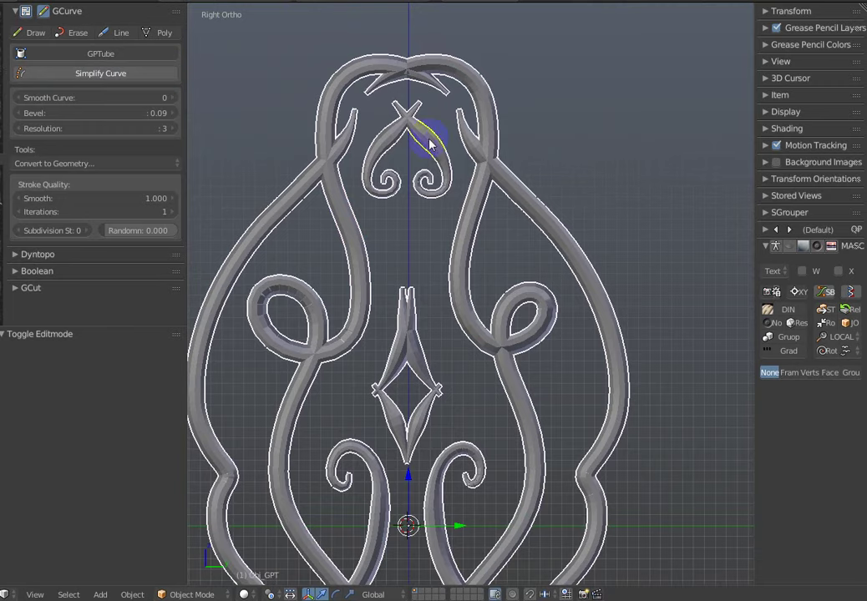
In Edit Mode, apply Simplify Curve six times to the scrollwork.
key("Tab")
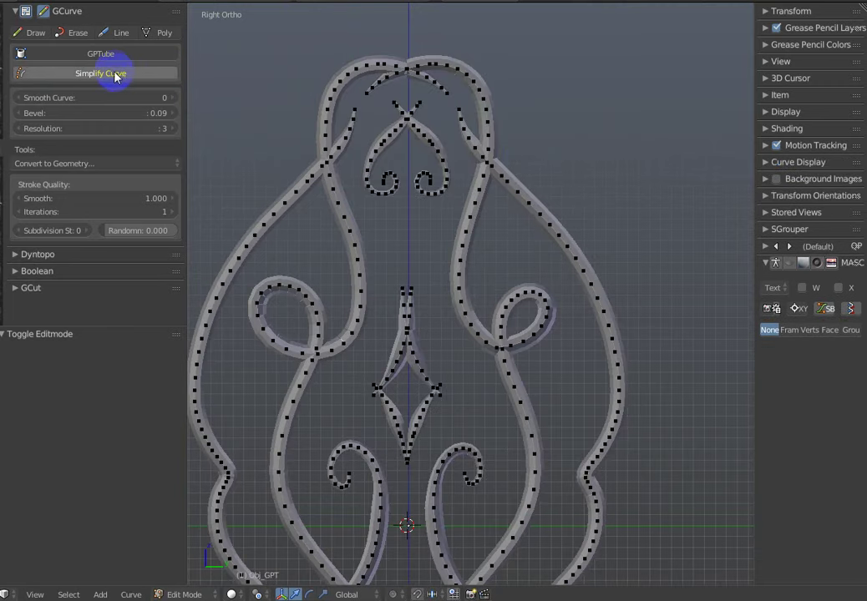
left_click(115, 74)
left_click(115, 73)
left_click(115, 73)
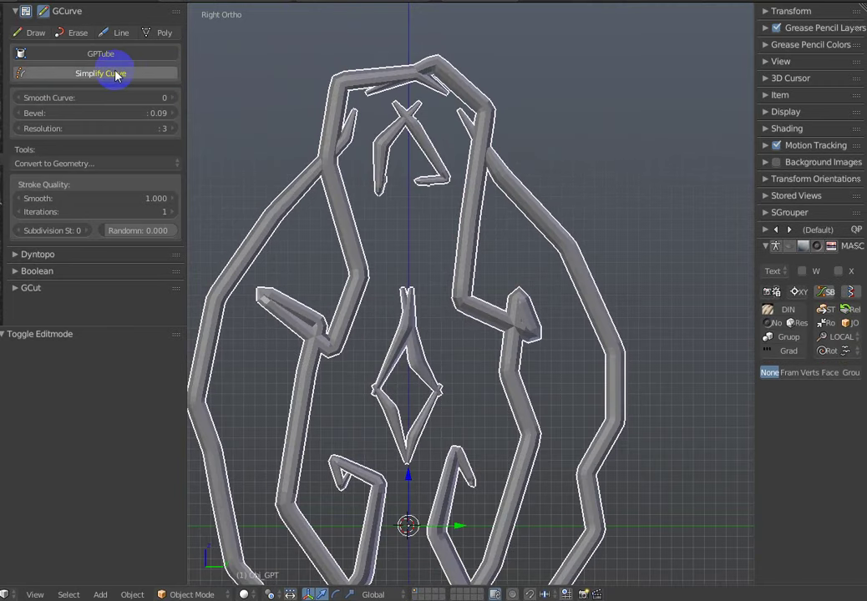
left_click(116, 73)
left_click(115, 73)
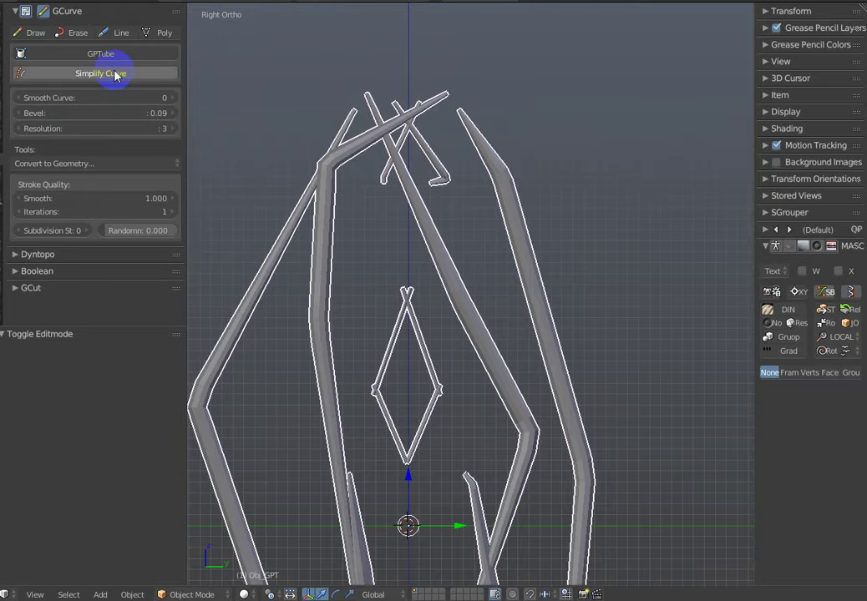
left_click(115, 74)
Undo the simplifications with Ctrl+Z and reopen the curve points in Edit Mode.
scroll(455, 175, "down", 3)
scroll(451, 167, "down", 2)
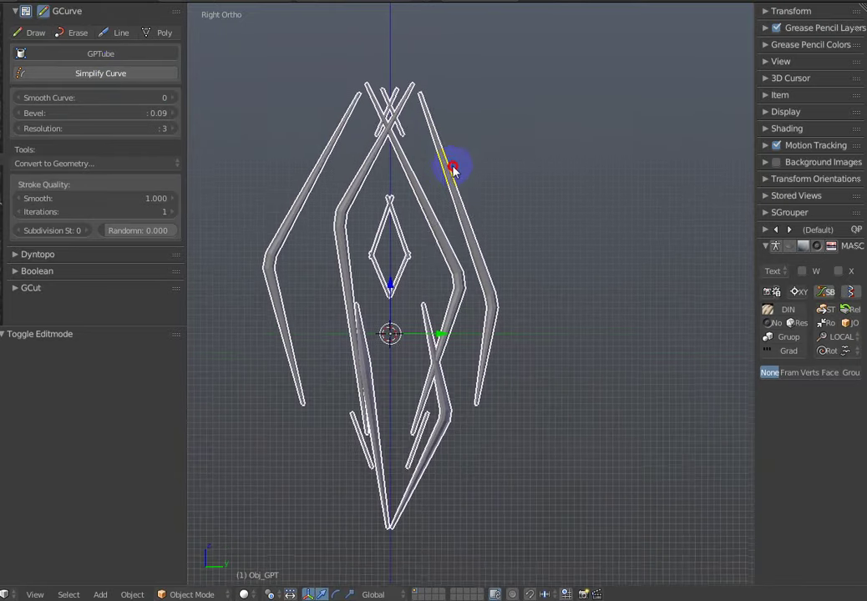
key("ctrl+z")
key("ctrl+z")
key("ctrl+z")
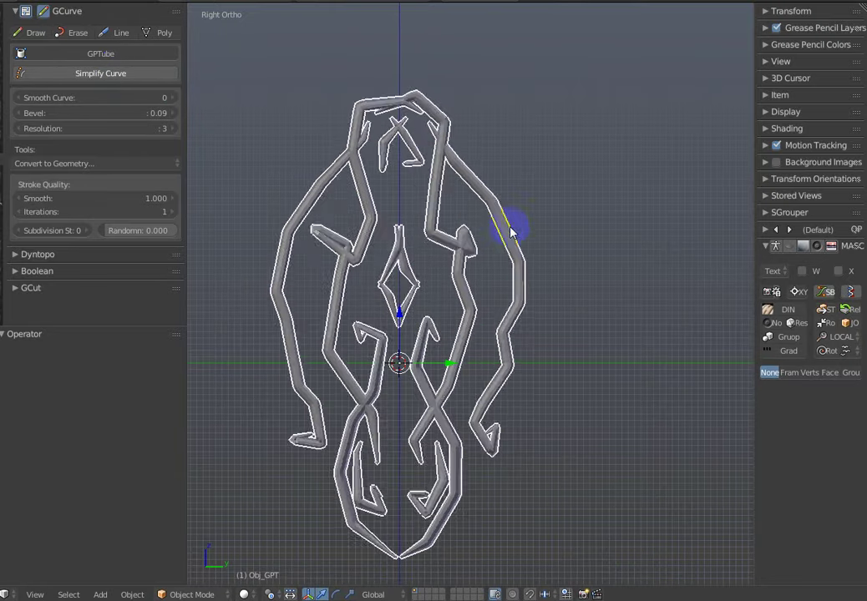
key("ctrl+z")
key("ctrl+z")
key("ctrl+z")
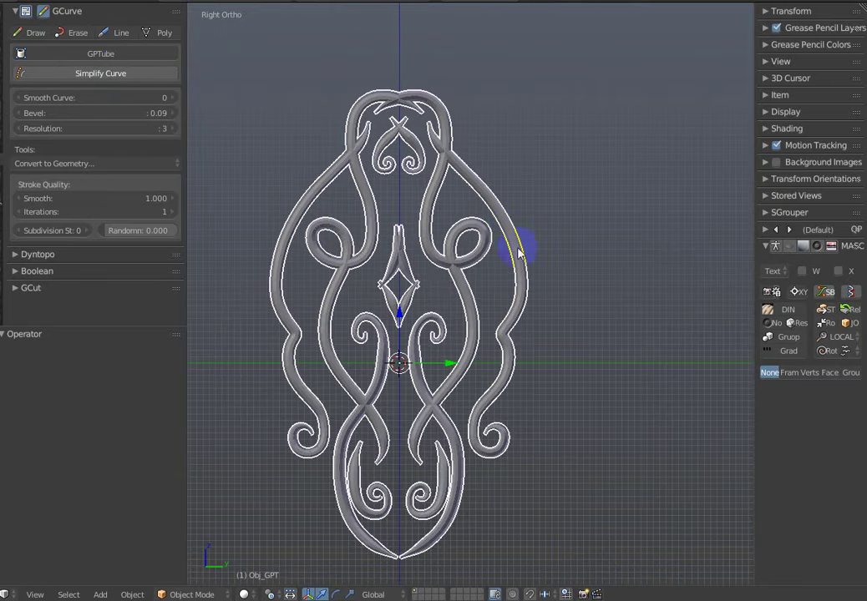
scroll(513, 242, "up", 2)
key("Tab")
scroll(518, 246, "up", 1)
Return to object mode, apply a first Simplify Curve pass and check the reduced control points.
scroll(463, 190, "up", 2)
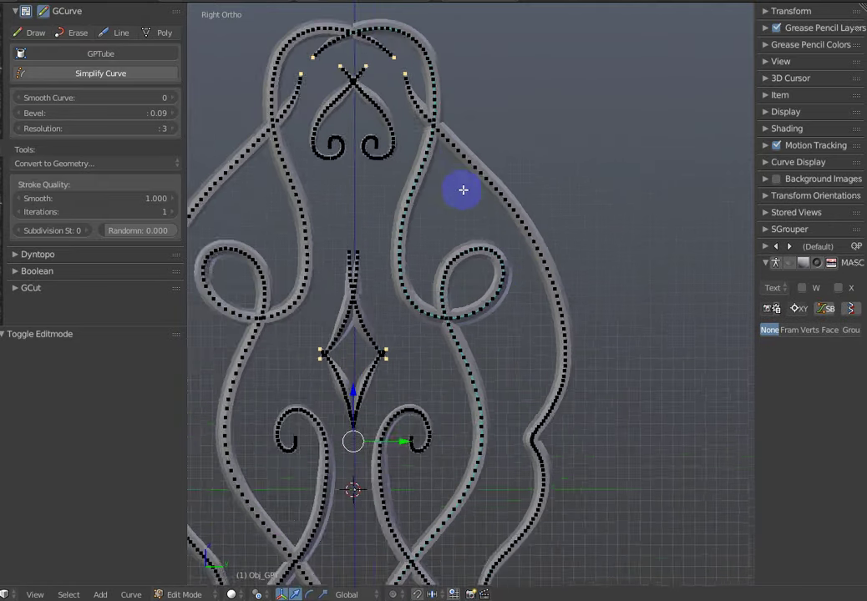
scroll(463, 191, "up", 1)
scroll(483, 195, "up", 2)
scroll(490, 199, "up", 1)
key("Tab")
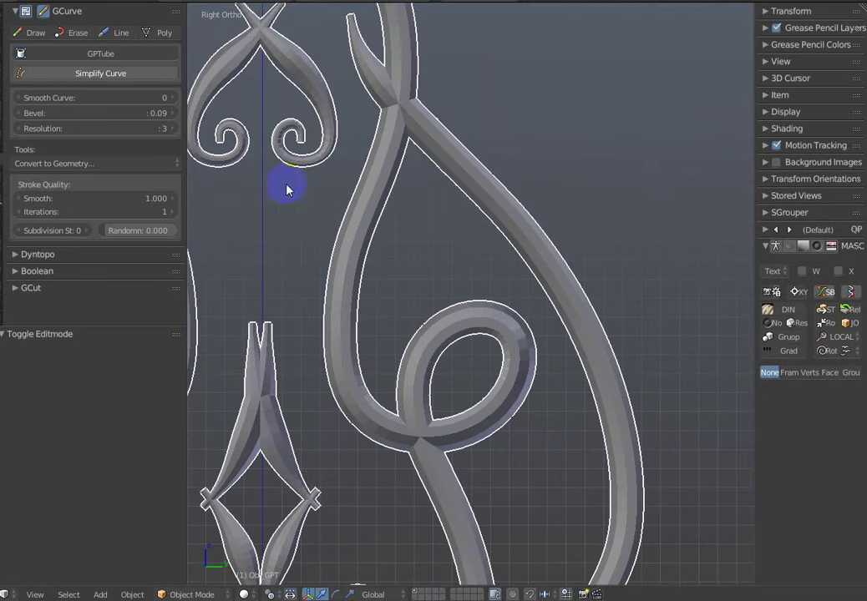
left_click(100, 74)
key("Tab")
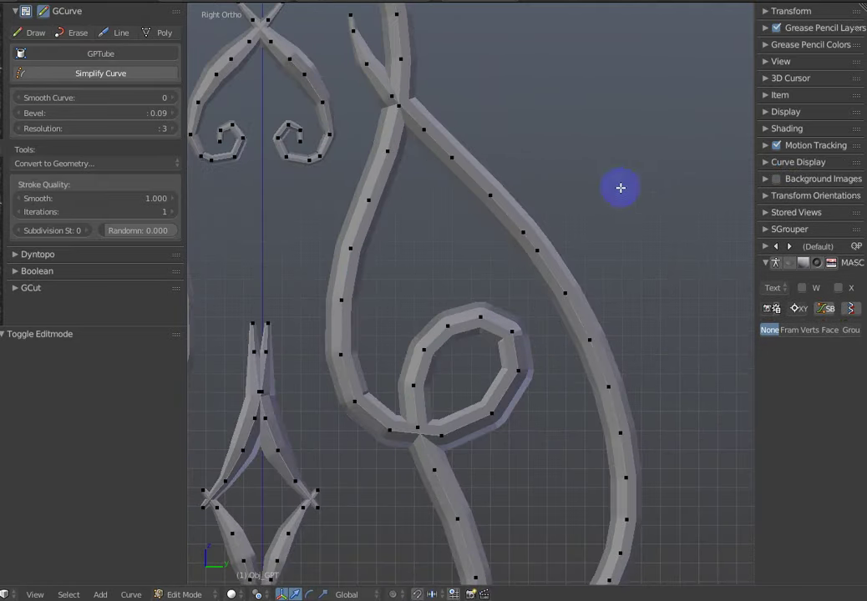
Simplify the scrollwork a second time and review the remaining control points.
key("Tab")
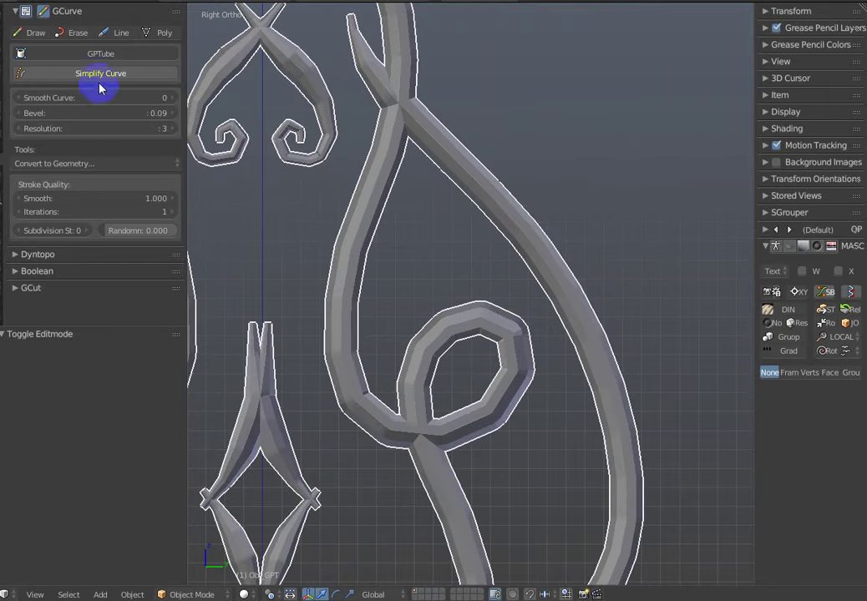
left_click(100, 74)
key("Tab")
scroll(679, 214, "down", 4)
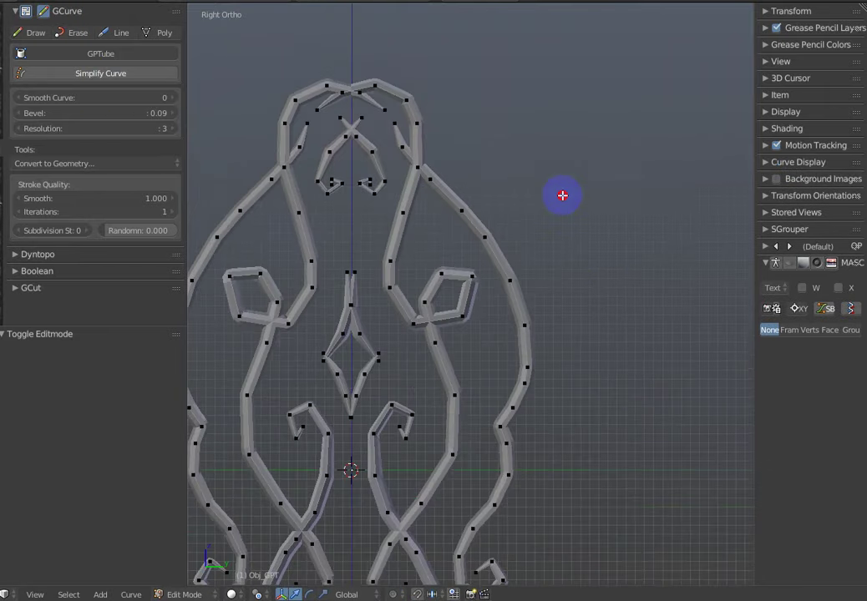
scroll(666, 149, "down", 2)
scroll(637, 199, "down", 1)
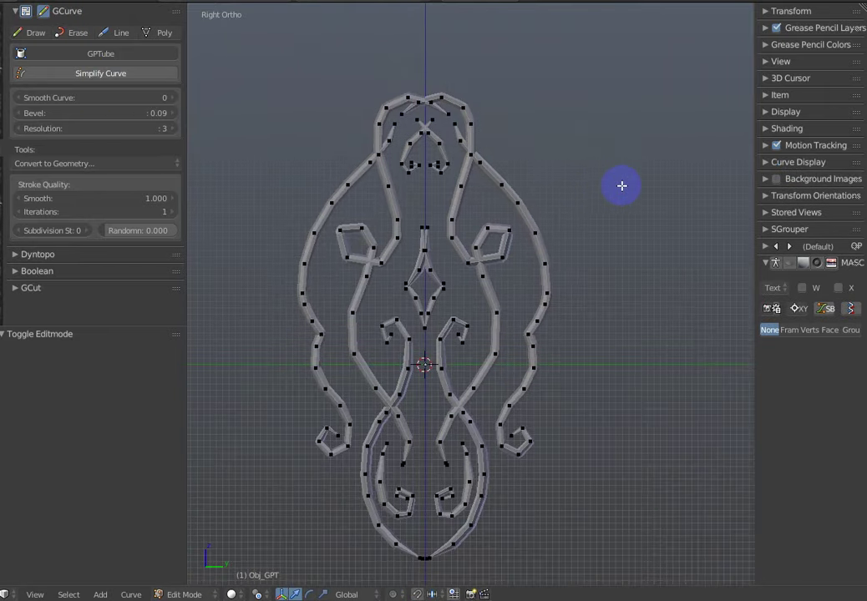
View the faceted tube in object mode and collapse the GCurve tools and stroke quality settings.
key("Tab")
middle_click_drag(237, 131, 234, 135, "shift")
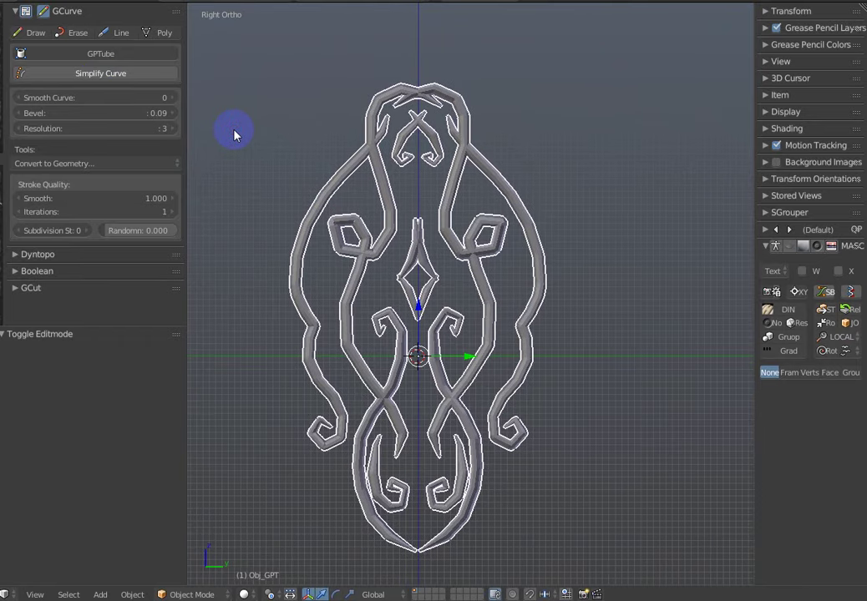
scroll(36, 14, "down", 1)
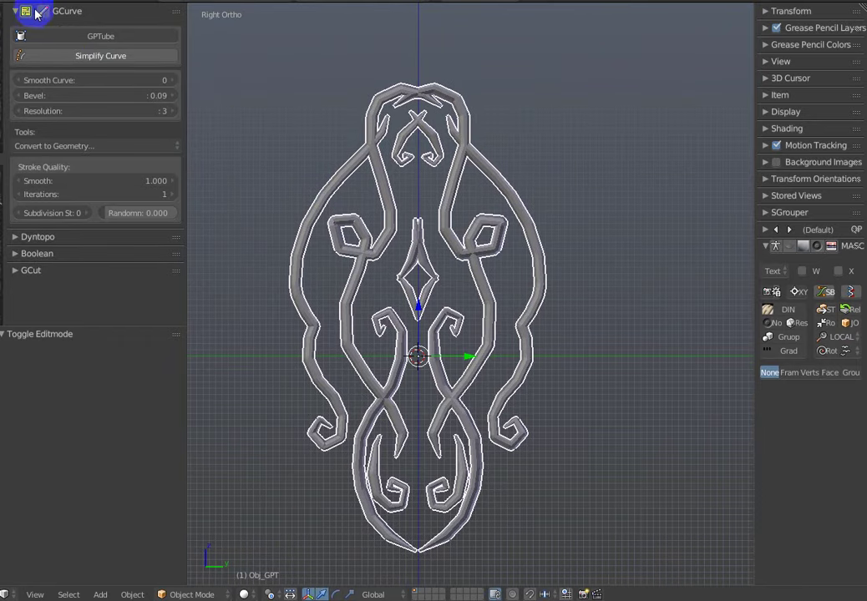
left_click(25, 11)
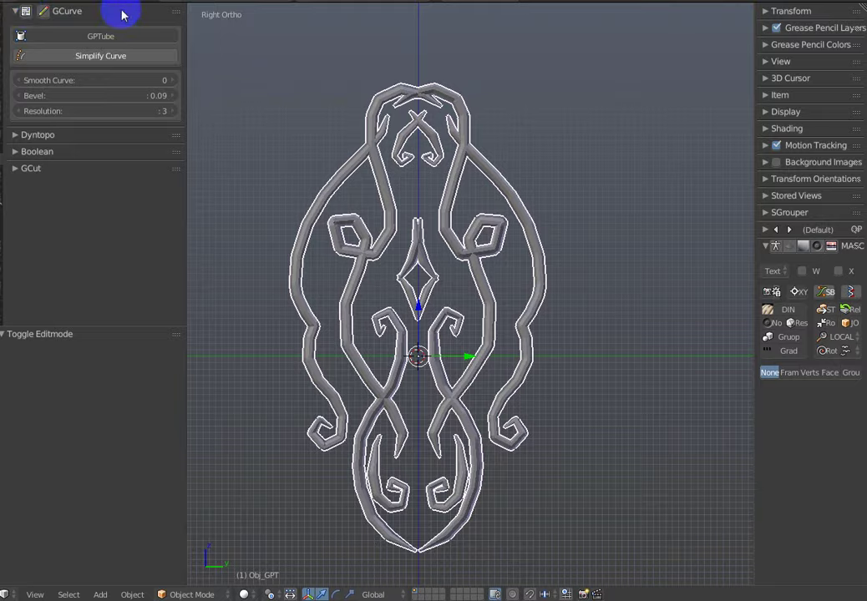